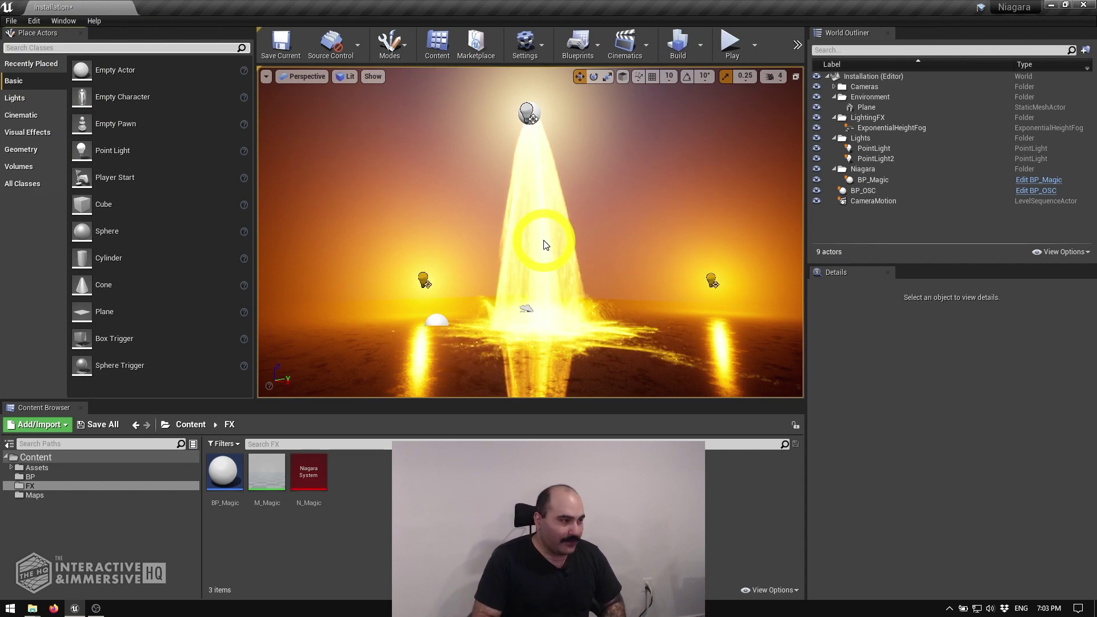
Step: Place a Post Process Volume over the fountain and set its Location X to 342
{"action": "type", "text": "post"}
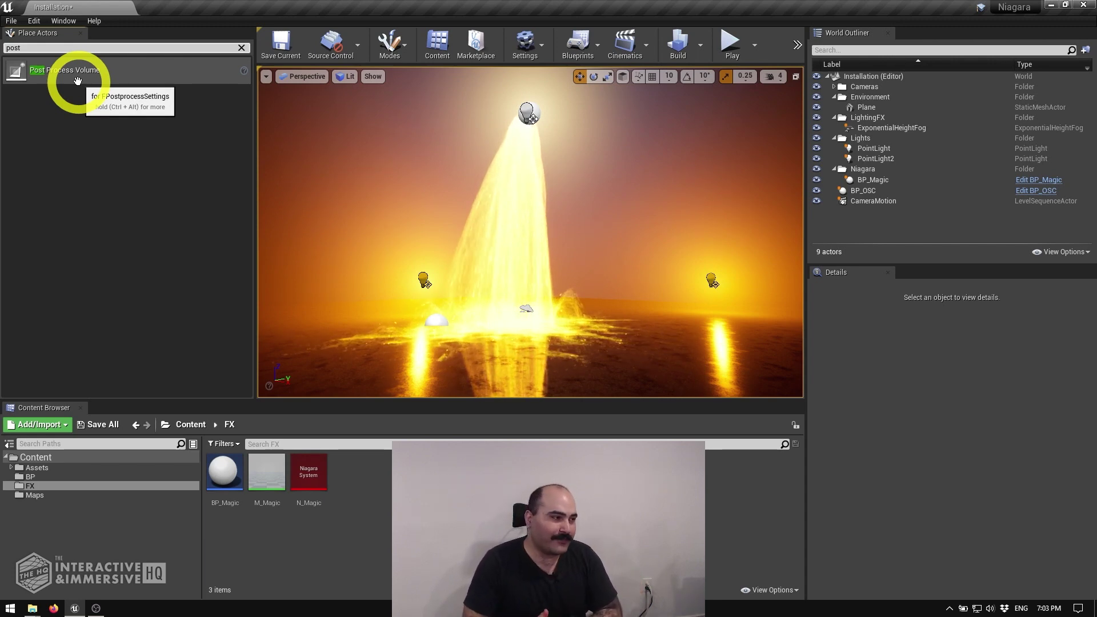
{"action": "left_click_drag", "start_coordinate": [74, 68], "coordinate": [521, 326]}
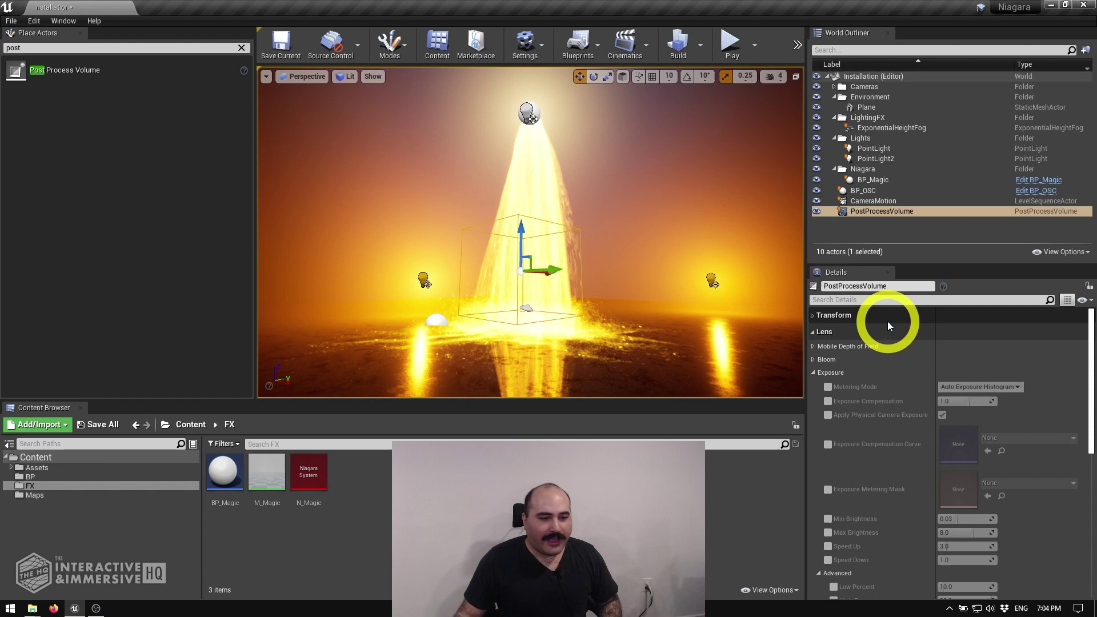
{"action": "left_click", "coordinate": [814, 315]}
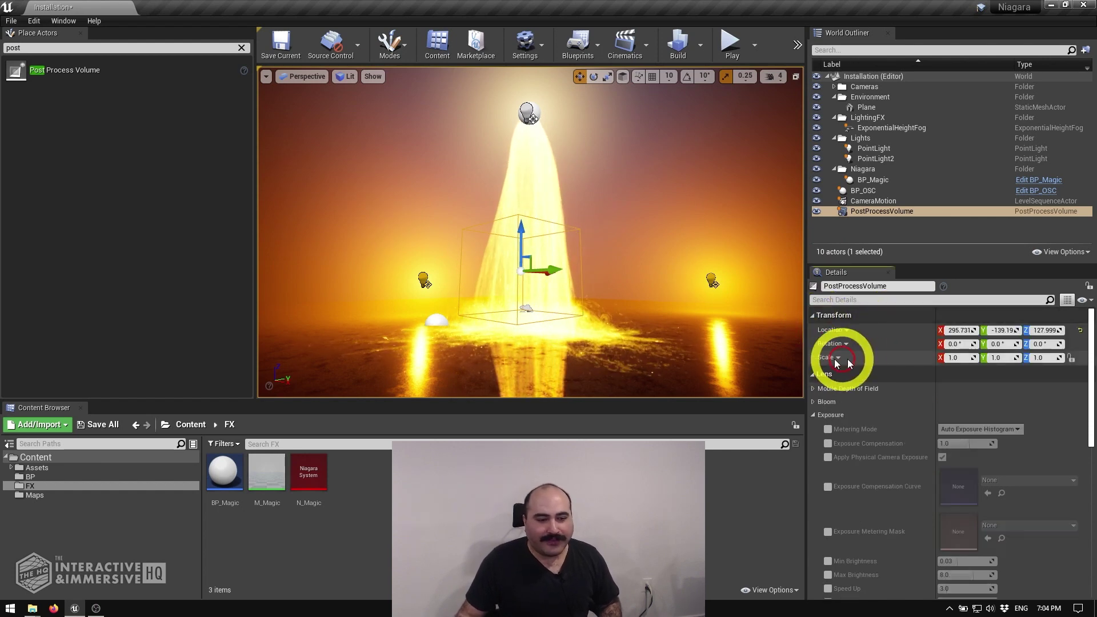
{"action": "left_click", "coordinate": [956, 331]}
{"action": "type", "text": "361"}
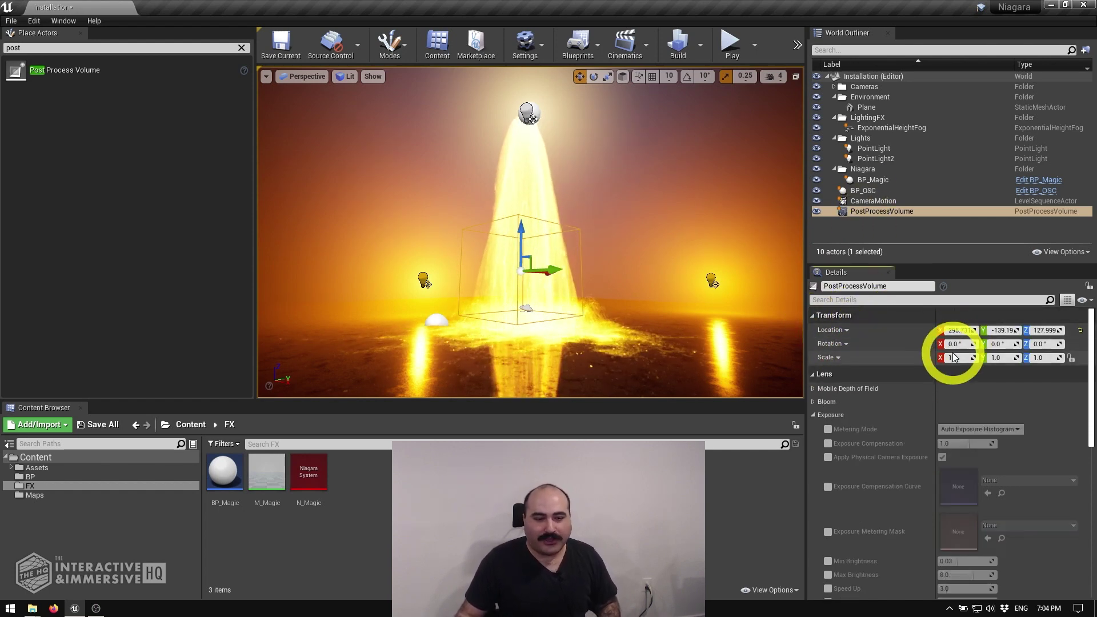
{"action": "left_click", "coordinate": [1010, 331]}
{"action": "left_click_drag", "start_coordinate": [951, 331], "coordinate": [943, 331]}
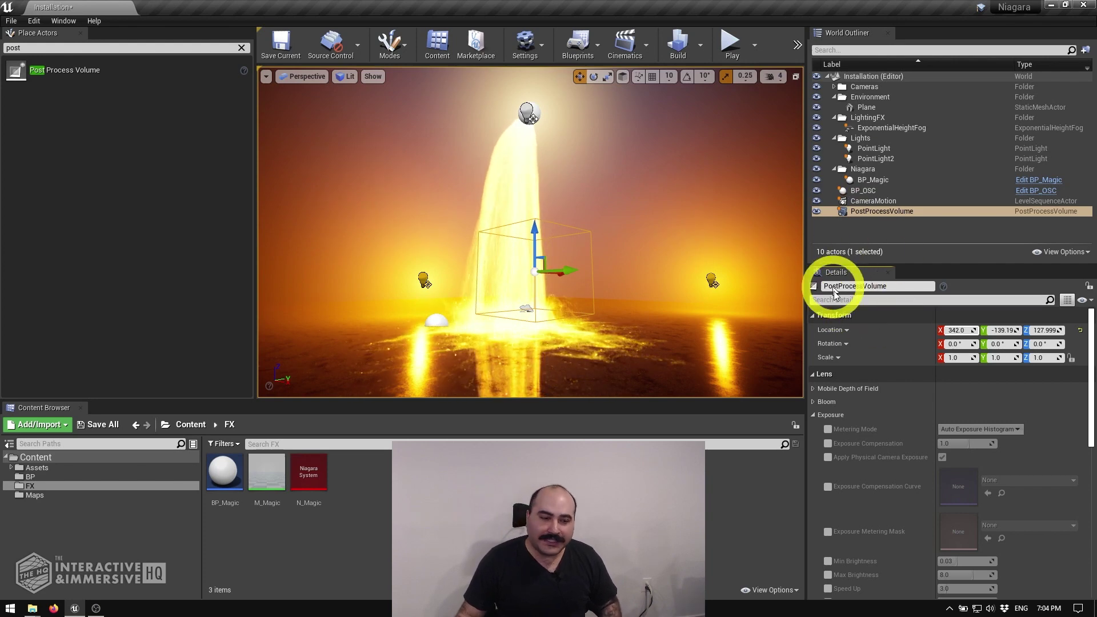
Step: Filter the volume's Details with 'unb' and tick Infinite Extent (Unbound)
{"action": "left_click", "coordinate": [849, 300]}
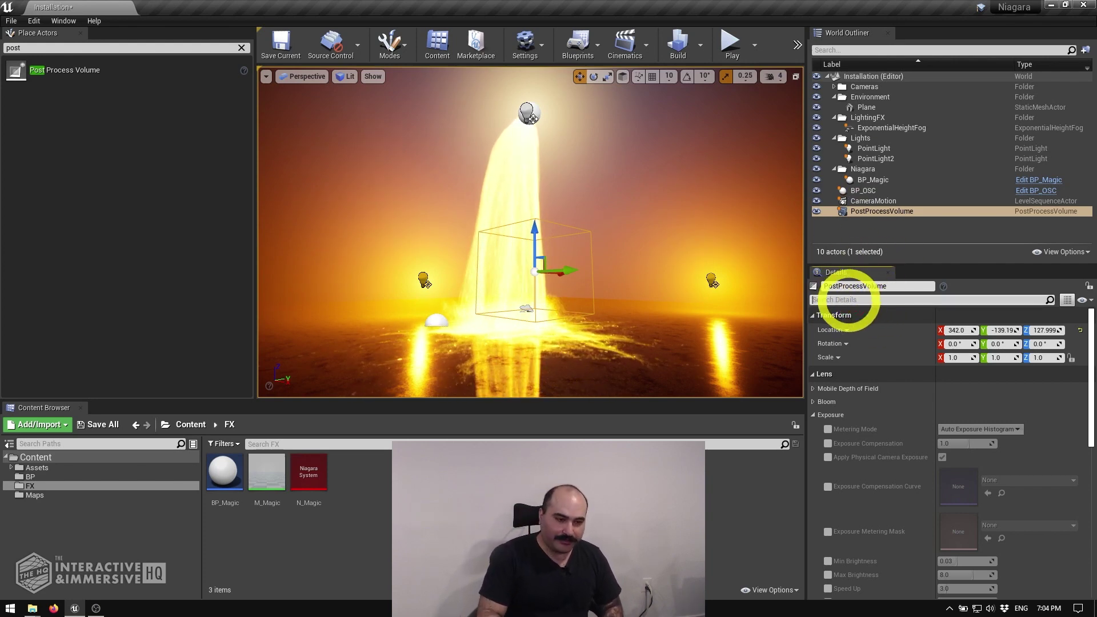
{"action": "type", "text": "unb"}
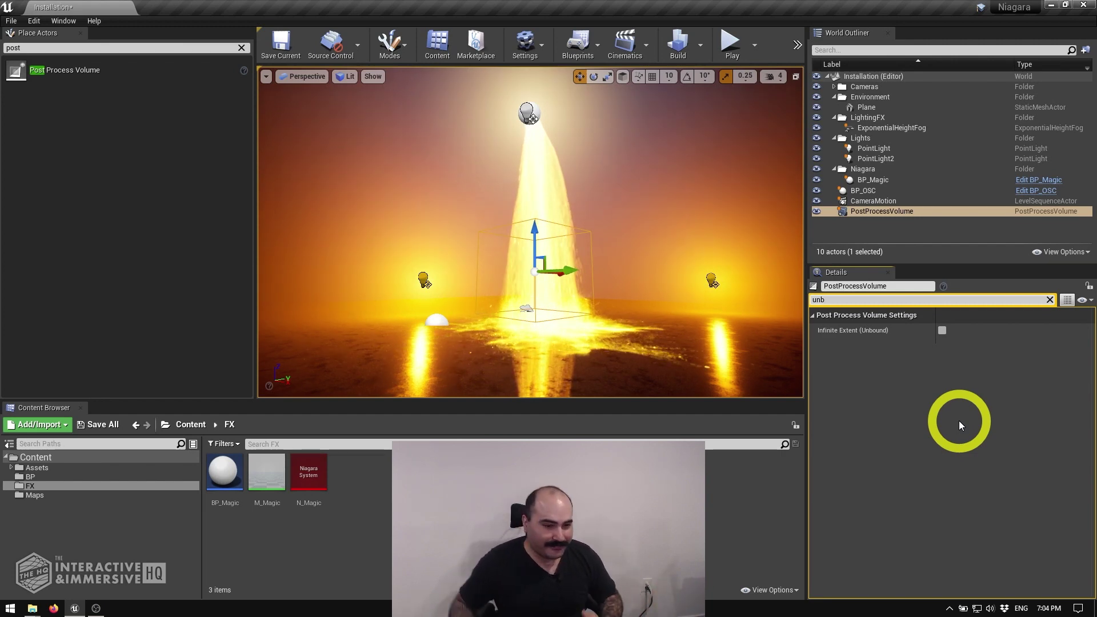
{"action": "left_click", "coordinate": [942, 331]}
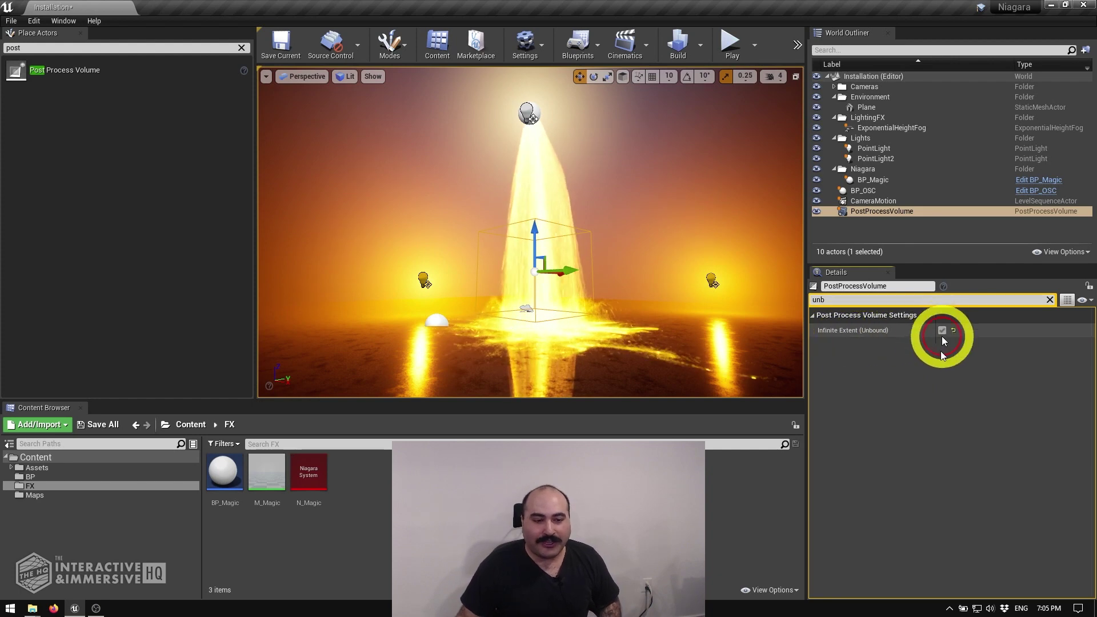
Step: Clear the Details filter and collapse Mobile Depth of Field, Bloom, Exposure, Dirt Mask, Camera and Depth of Field
{"action": "left_click", "coordinate": [1050, 300]}
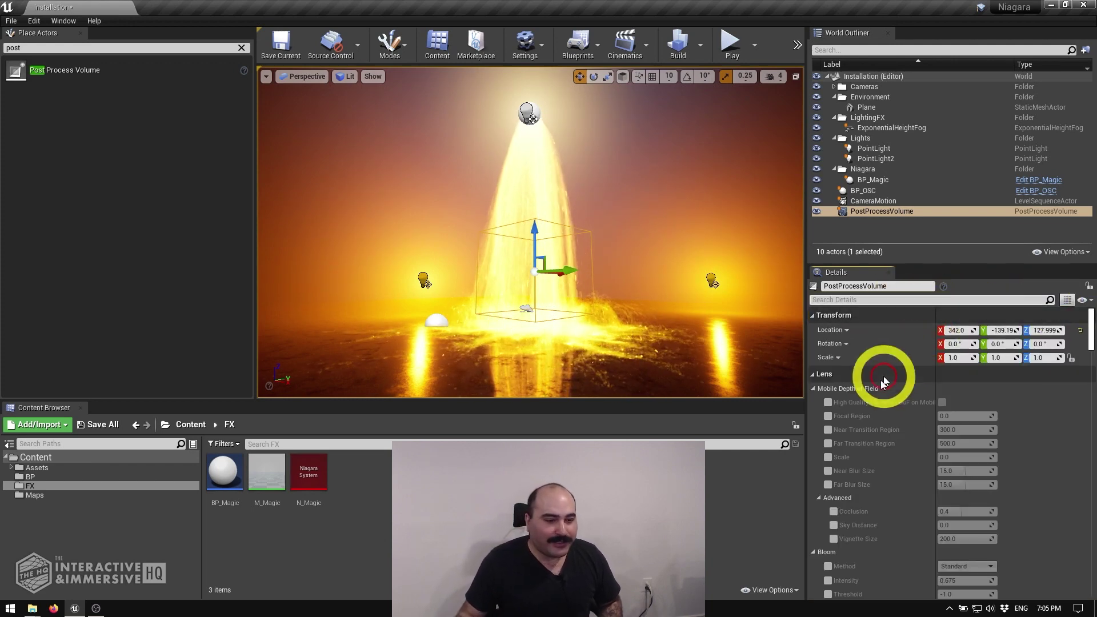
{"action": "left_click", "coordinate": [815, 390]}
{"action": "left_click", "coordinate": [815, 401]}
{"action": "left_click", "coordinate": [811, 416]}
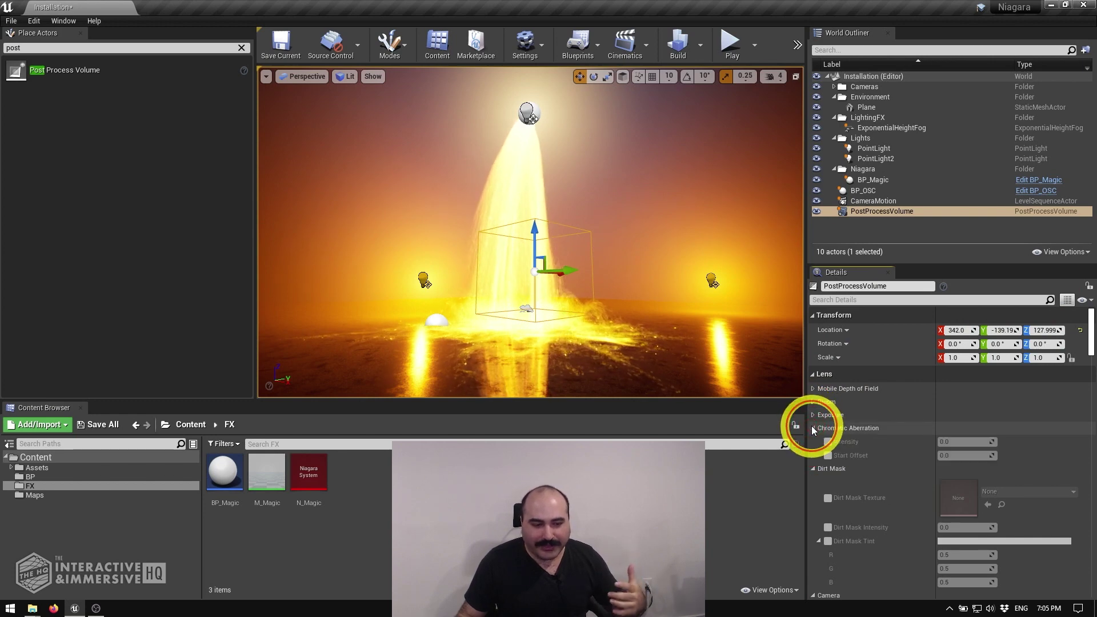
{"action": "left_click", "coordinate": [812, 442]}
{"action": "left_click", "coordinate": [814, 454]}
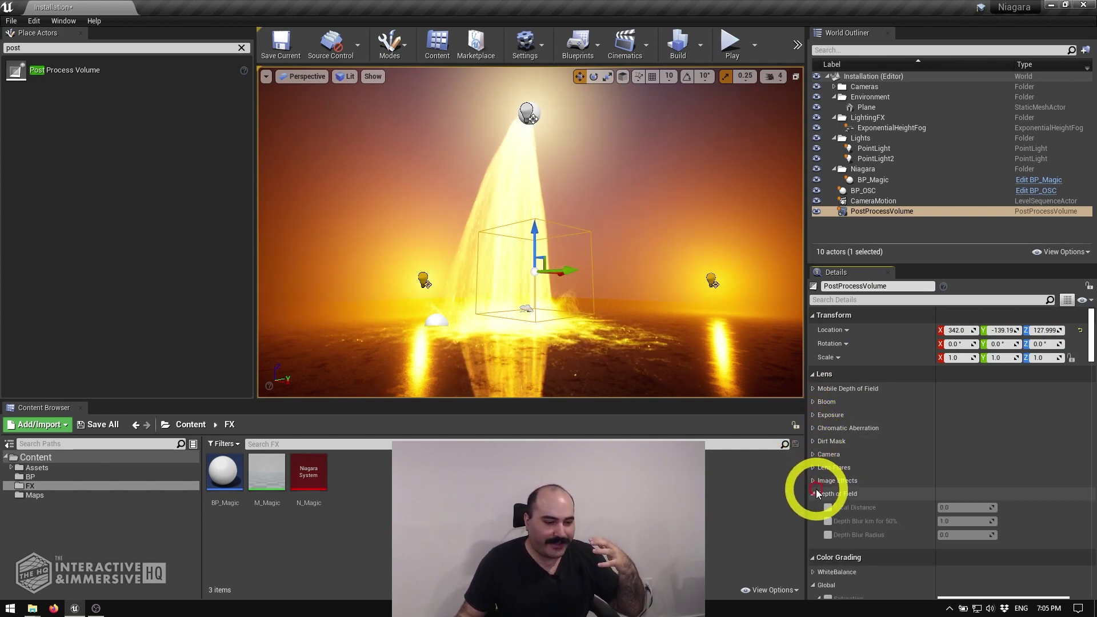
{"action": "left_click", "coordinate": [814, 495]}
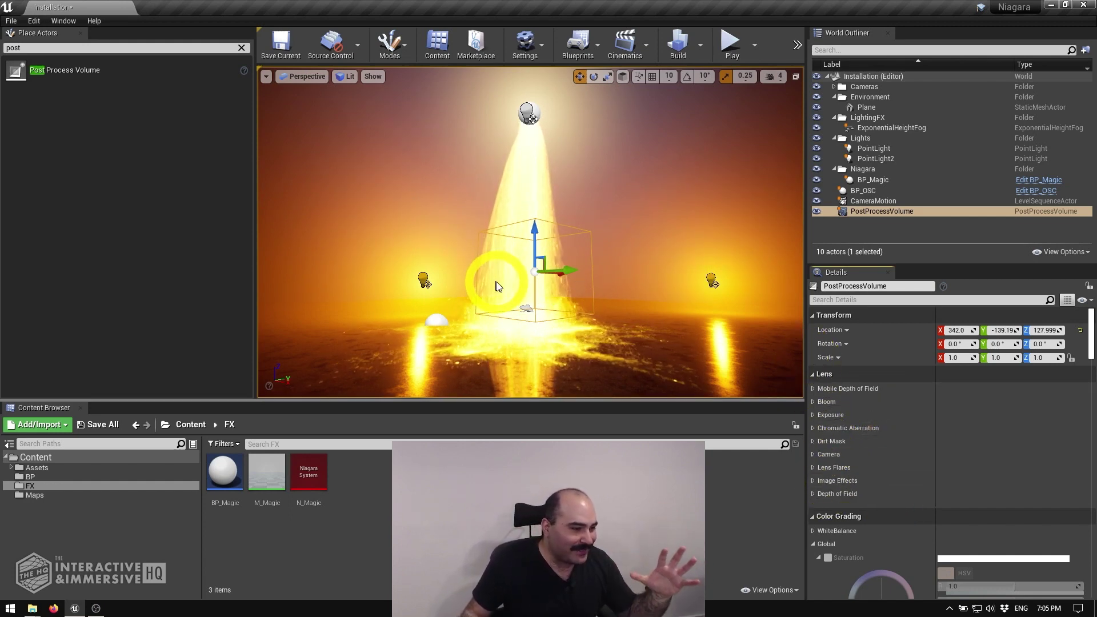
Step: Enable Exposure Compensation and drag it down to -2.714285, then collapse the Exposure category
{"action": "left_click", "coordinate": [813, 415]}
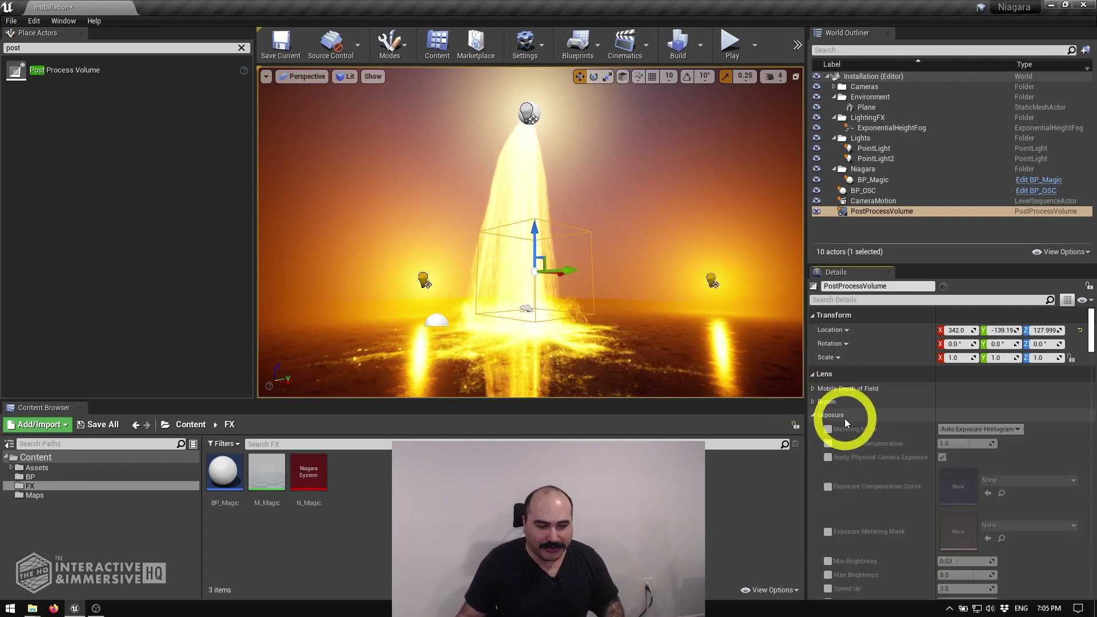
{"action": "scroll", "coordinate": [908, 417], "scroll_direction": "down", "scroll_amount": 2}
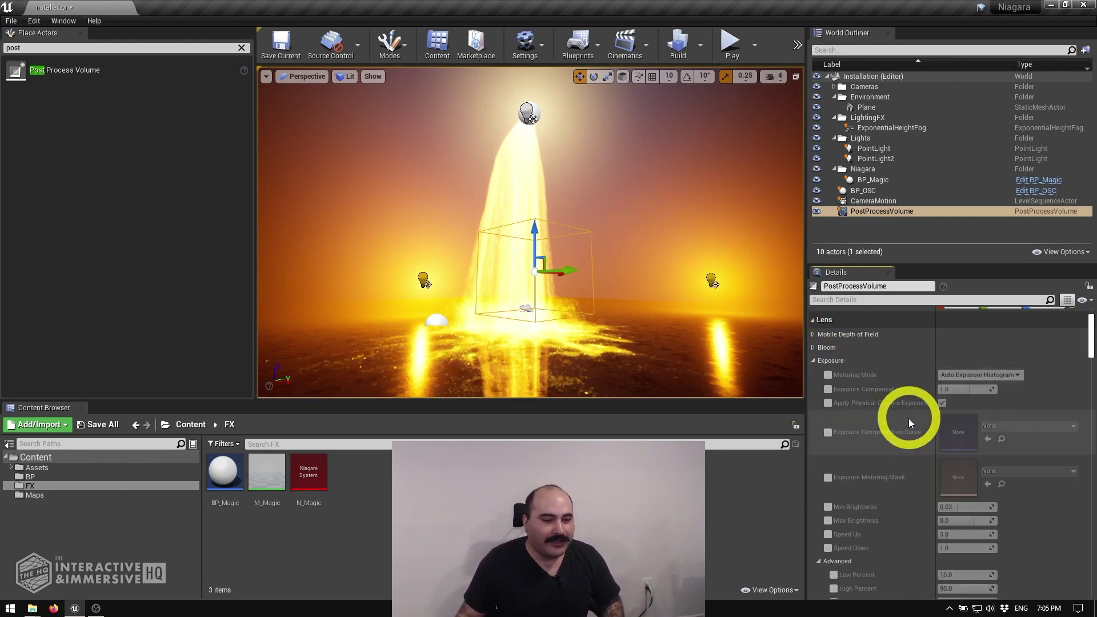
{"action": "left_click", "coordinate": [827, 389]}
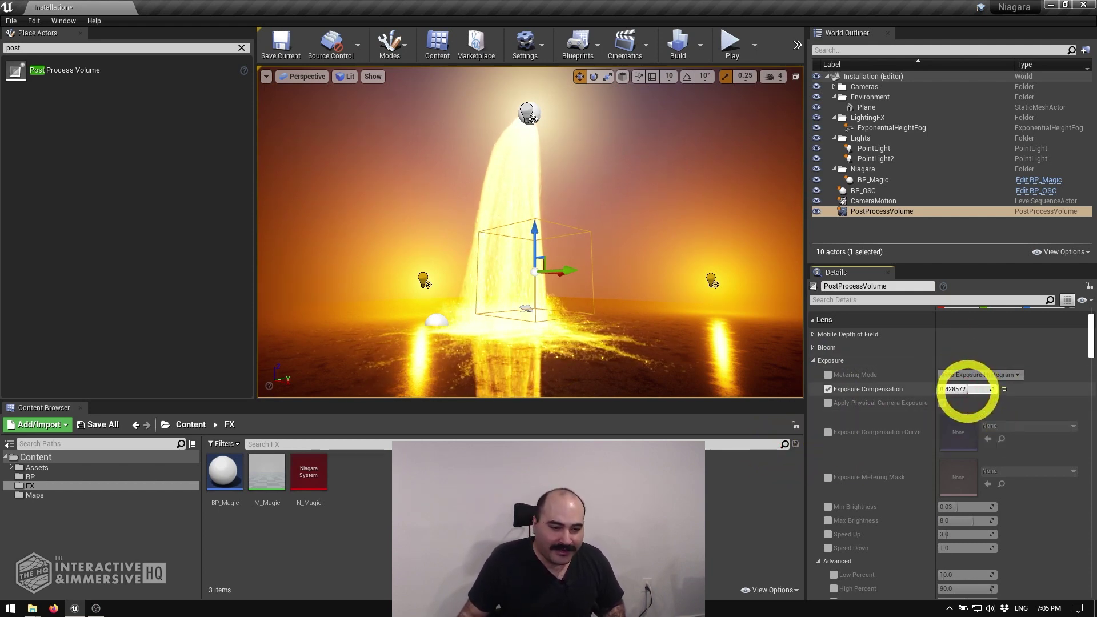
{"action": "left_click_drag", "start_coordinate": [966, 389], "coordinate": [968, 390]}
{"action": "left_click", "coordinate": [967, 389]}
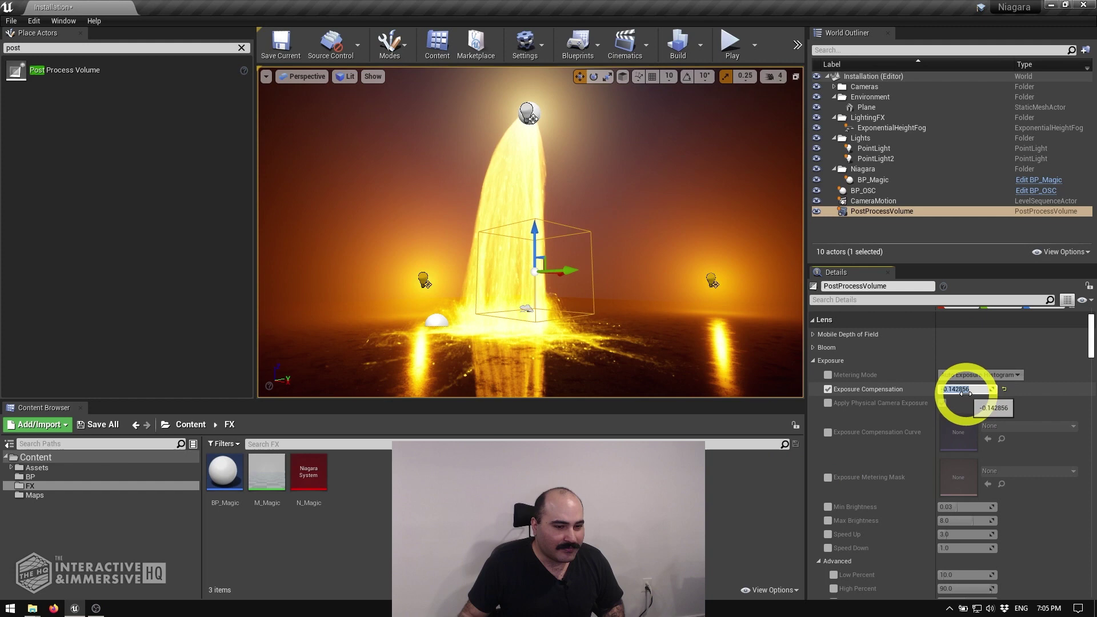
{"action": "left_click", "coordinate": [968, 390]}
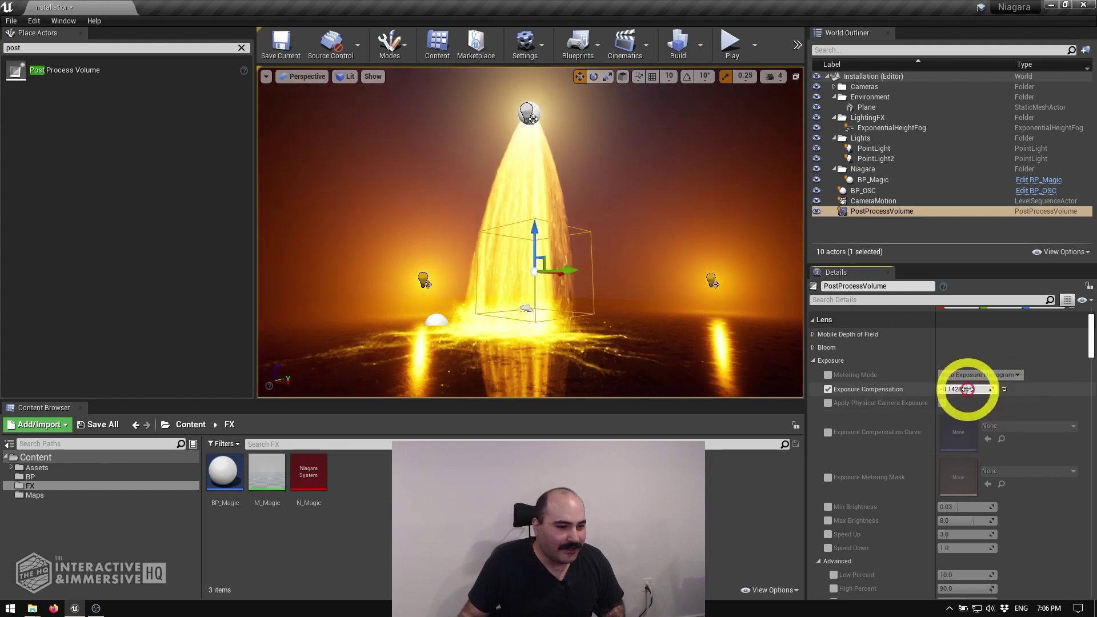
{"action": "left_click_drag", "start_coordinate": [966, 389], "coordinate": [963, 389]}
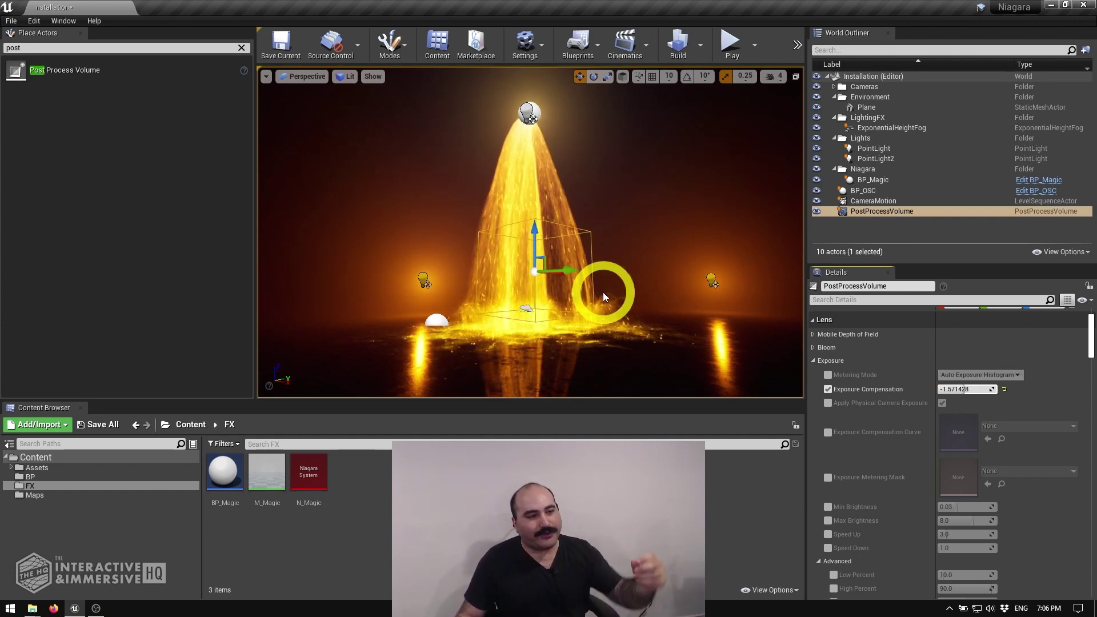
{"action": "left_click", "coordinate": [964, 389]}
{"action": "left_click_drag", "start_coordinate": [964, 389], "coordinate": [958, 389]}
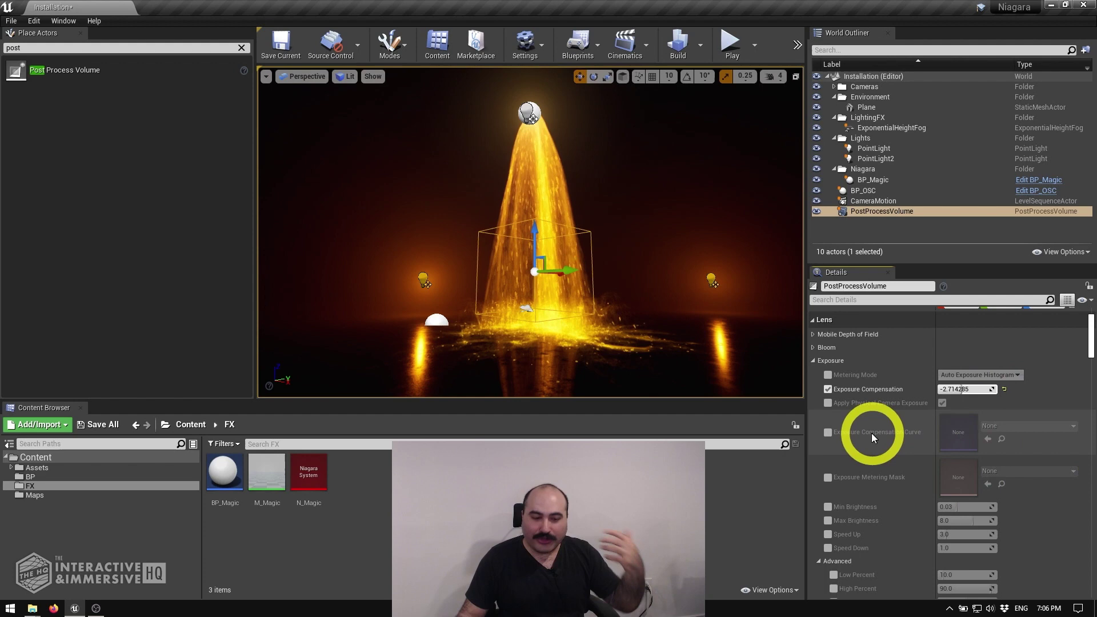
{"action": "scroll", "coordinate": [1036, 538], "scroll_direction": "down", "scroll_amount": 3}
{"action": "scroll", "coordinate": [1035, 538], "scroll_direction": "down", "scroll_amount": 1}
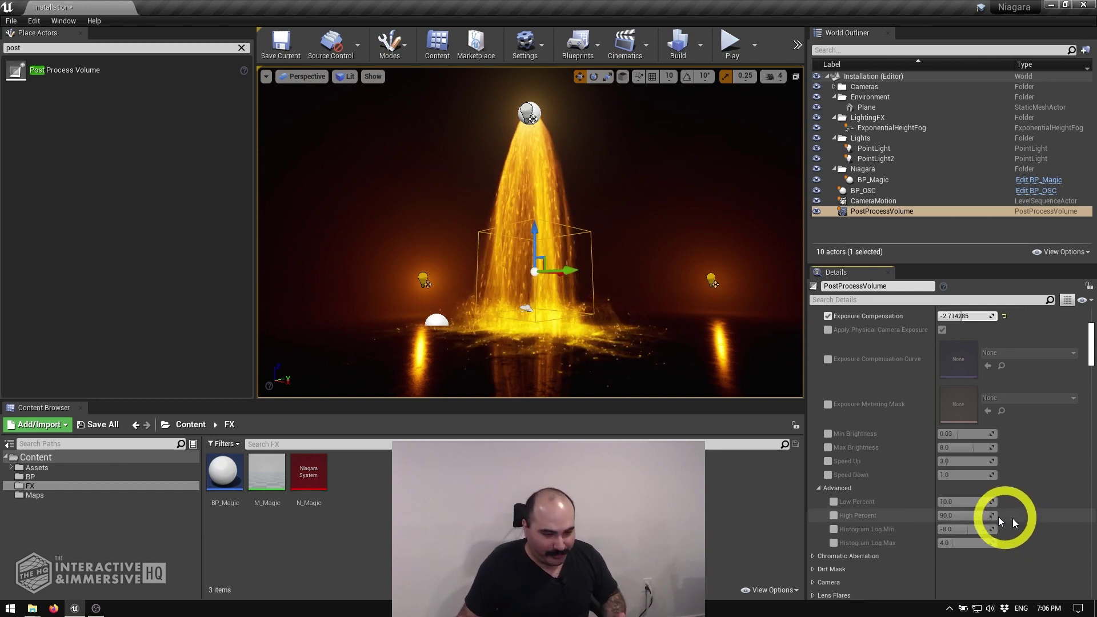
{"action": "scroll", "coordinate": [883, 480], "scroll_direction": "up", "scroll_amount": 5}
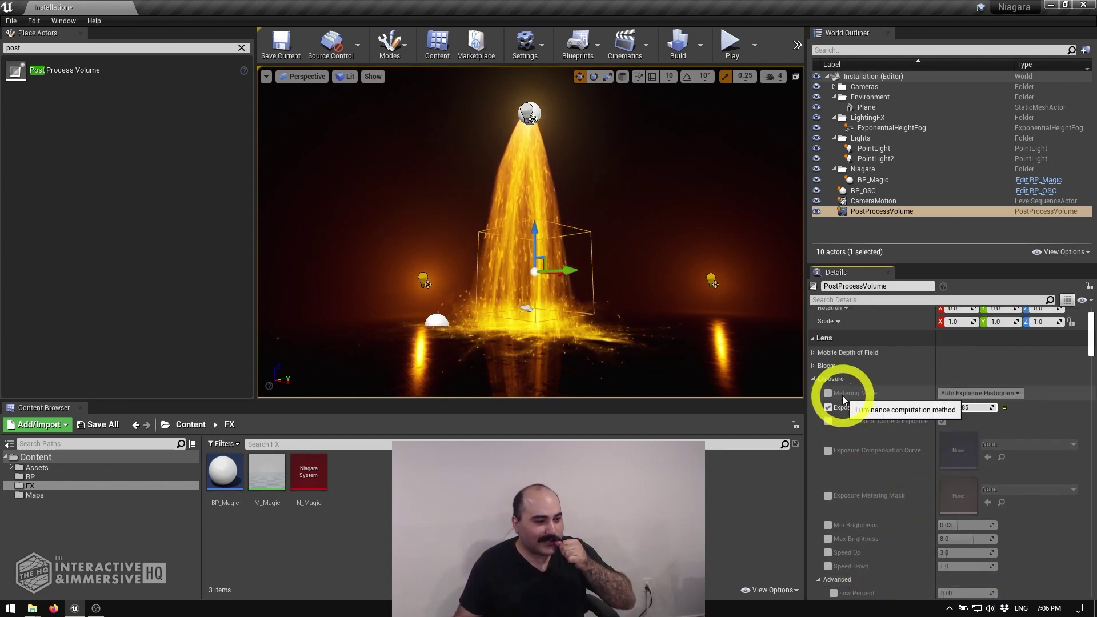
{"action": "left_click", "coordinate": [814, 379]}
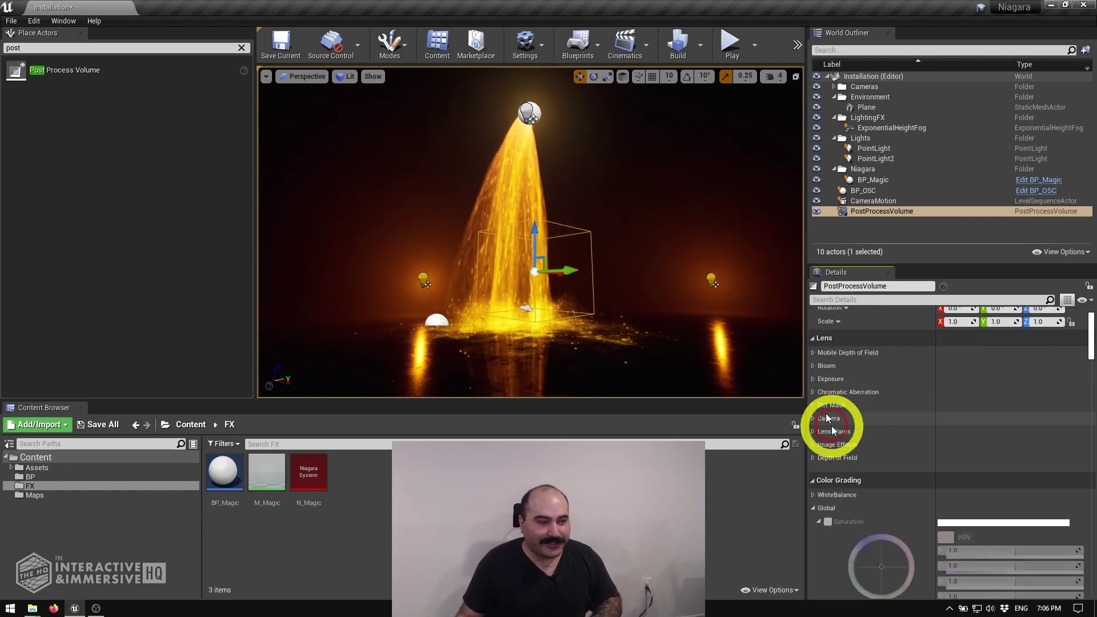
Step: Enable Bloom Intensity and, after trying 4.9, 20 and 5, set it to 8
{"action": "left_click", "coordinate": [813, 366]}
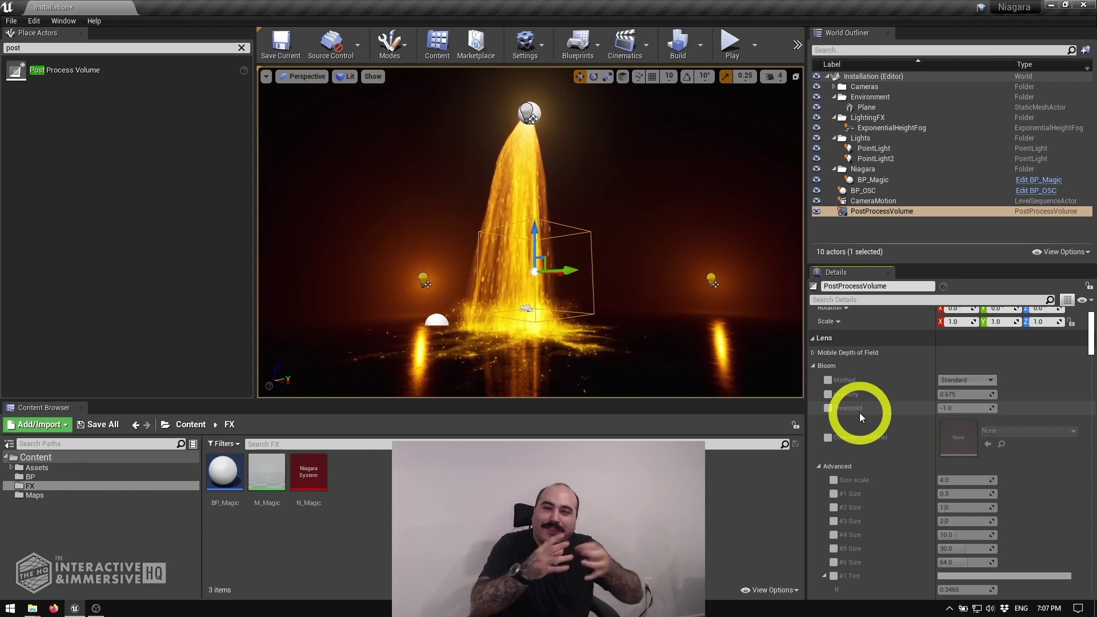
{"action": "left_click", "coordinate": [828, 394]}
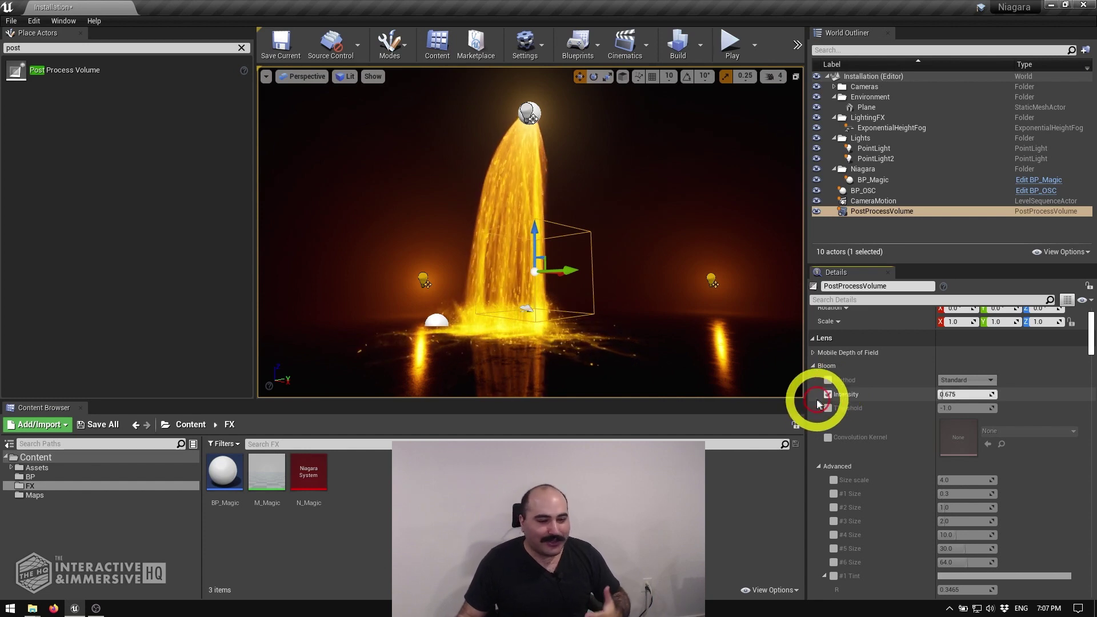
{"action": "left_click", "coordinate": [946, 395]}
{"action": "left_click_drag", "start_coordinate": [950, 396], "coordinate": [958, 396]}
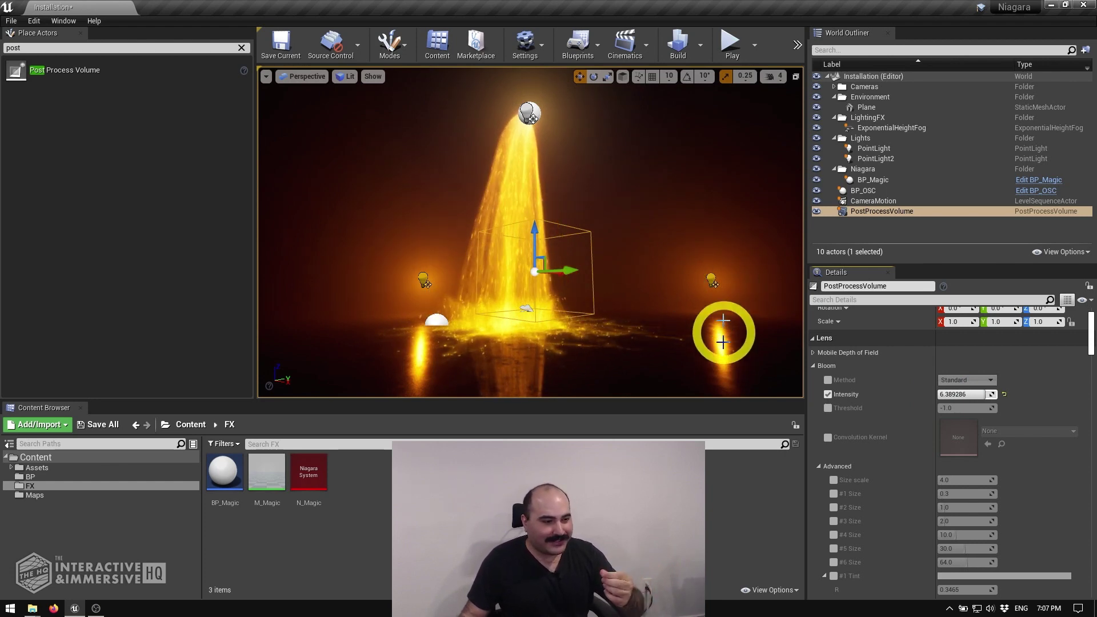
{"action": "mouse_move", "coordinate": [944, 400]}
{"action": "left_mouse_down"}
{"action": "mouse_move", "coordinate": [999, 392]}
{"action": "mouse_move", "coordinate": [936, 394]}
{"action": "left_mouse_up"}
{"action": "left_click", "coordinate": [943, 394]}
{"action": "type", "text": "20"}
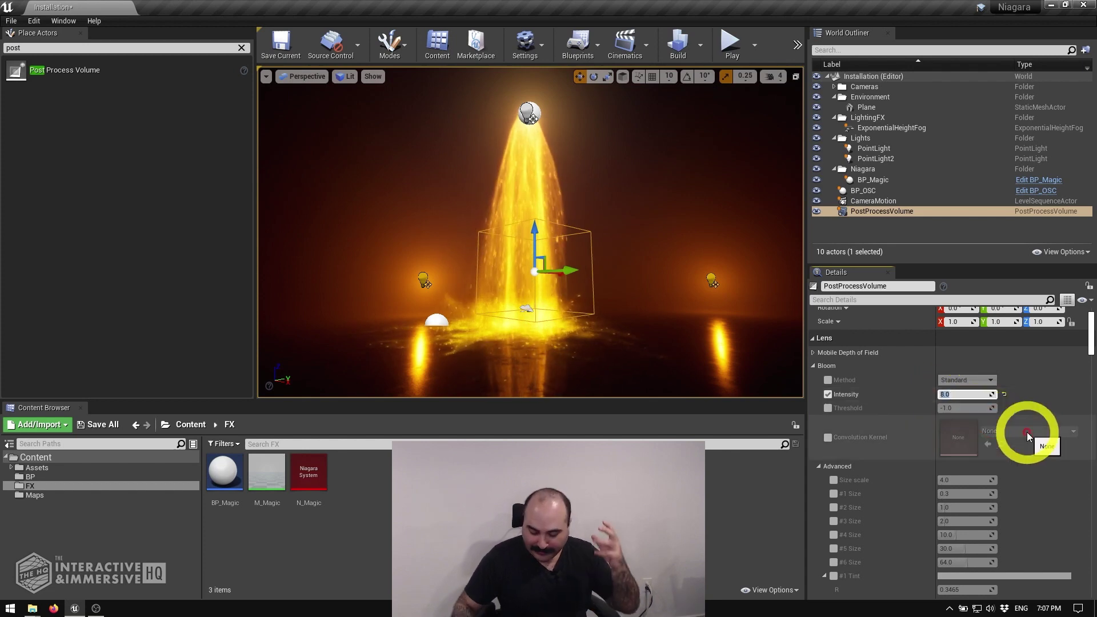
{"action": "key", "text": "Return"}
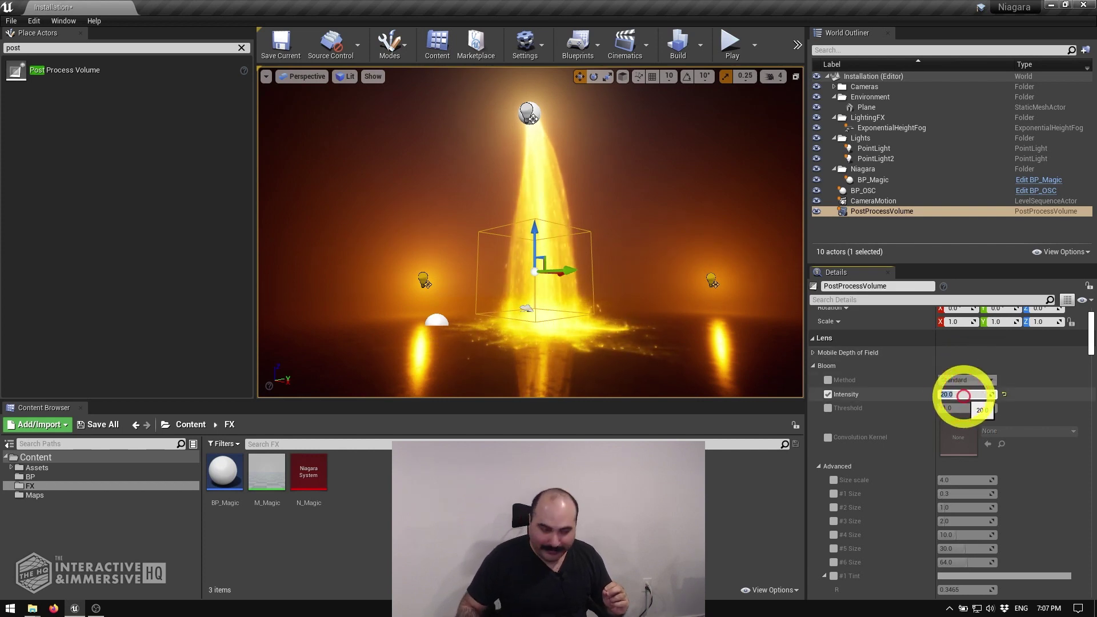
{"action": "type", "text": "5"}
{"action": "key", "text": "Return"}
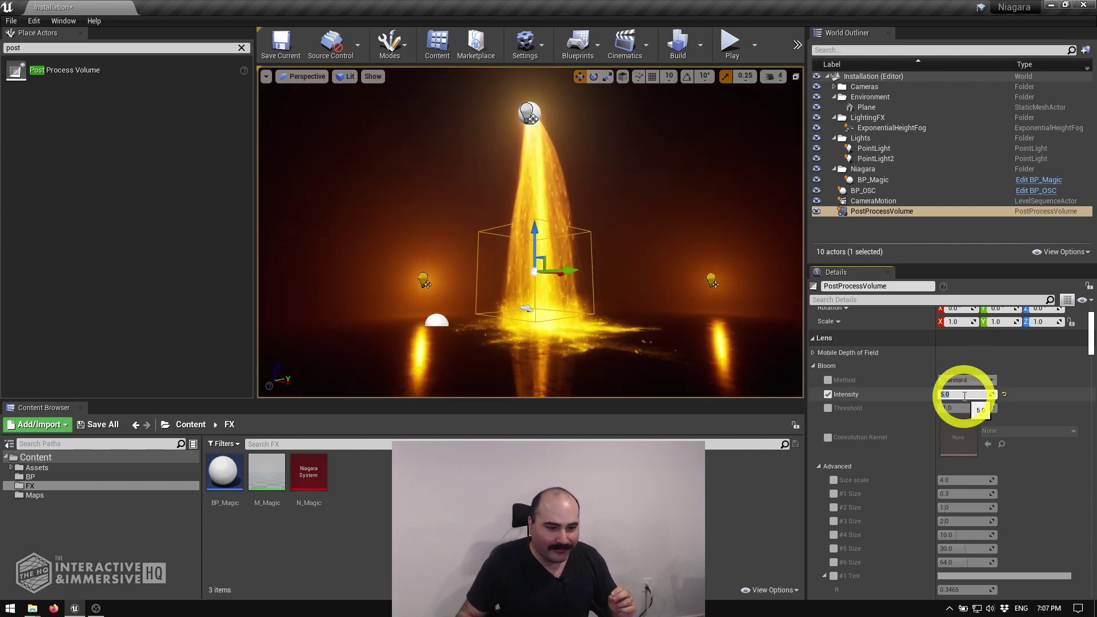
{"action": "type", "text": "8"}
{"action": "key", "text": "Return"}
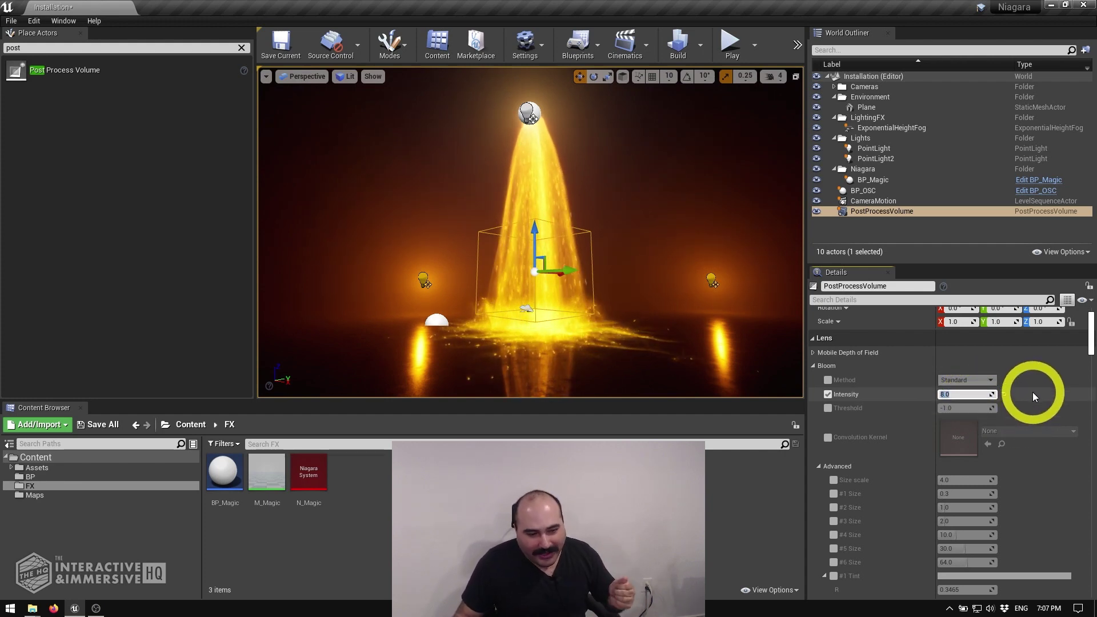
Step: Enable Exposure Compensation, drag it to about -2.14, and collapse the Exposure settings
{"action": "scroll", "coordinate": [1033, 395], "scroll_direction": "down", "scroll_amount": 5}
{"action": "scroll", "coordinate": [1034, 392], "scroll_direction": "down", "scroll_amount": 15}
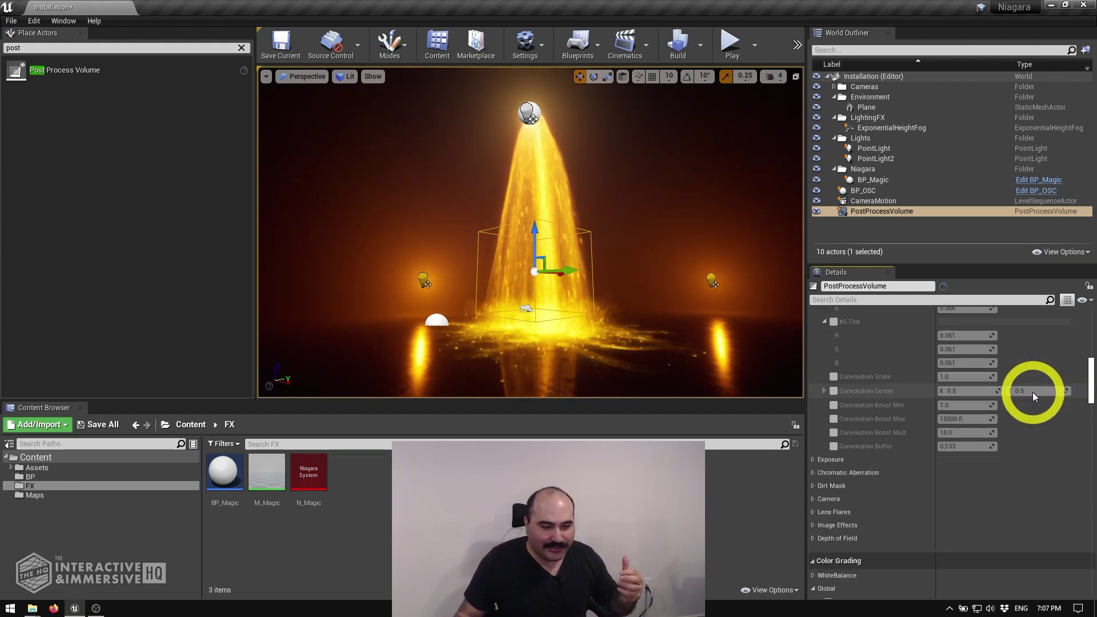
{"action": "left_click", "coordinate": [813, 386]}
{"action": "left_click_drag", "start_coordinate": [979, 417], "coordinate": [1041, 386]}
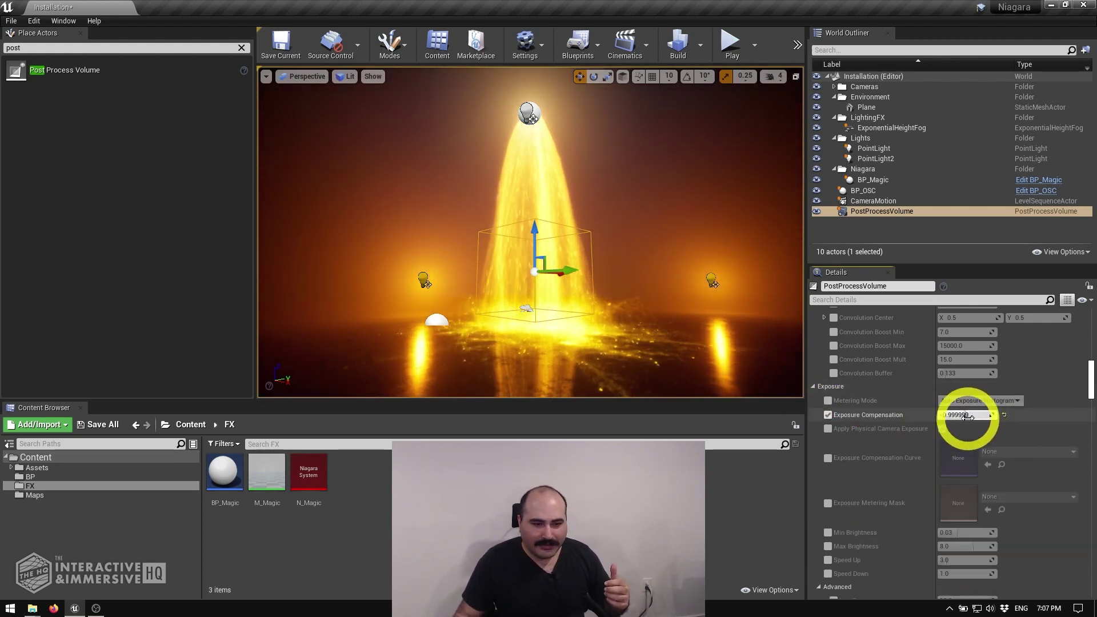
{"action": "mouse_move", "coordinate": [968, 417]}
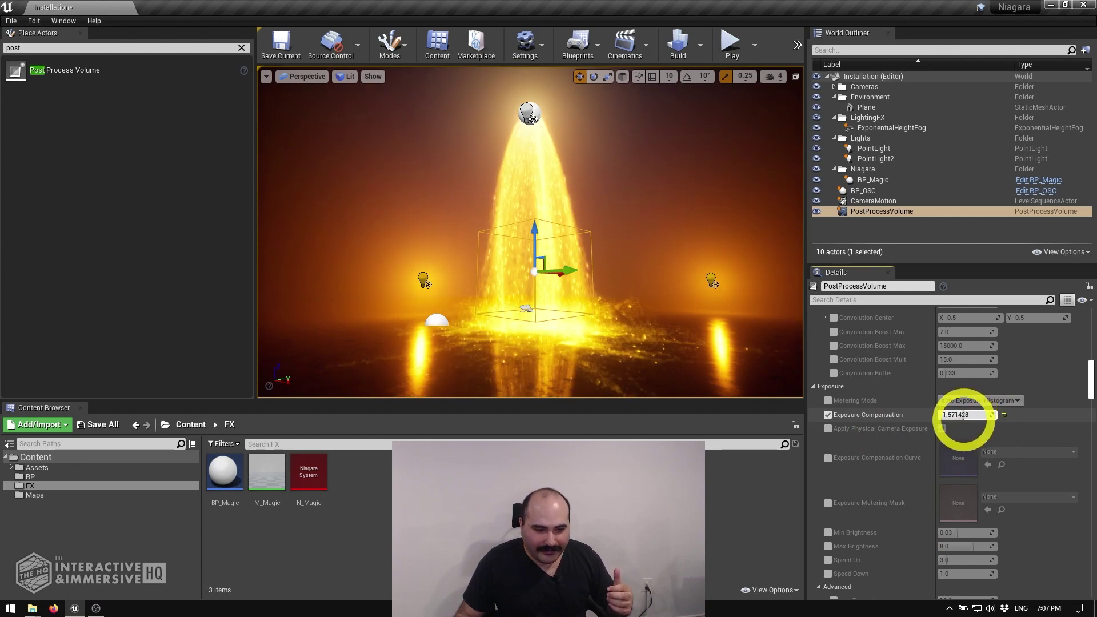
{"action": "left_click_drag", "start_coordinate": [965, 416], "coordinate": [1018, 391]}
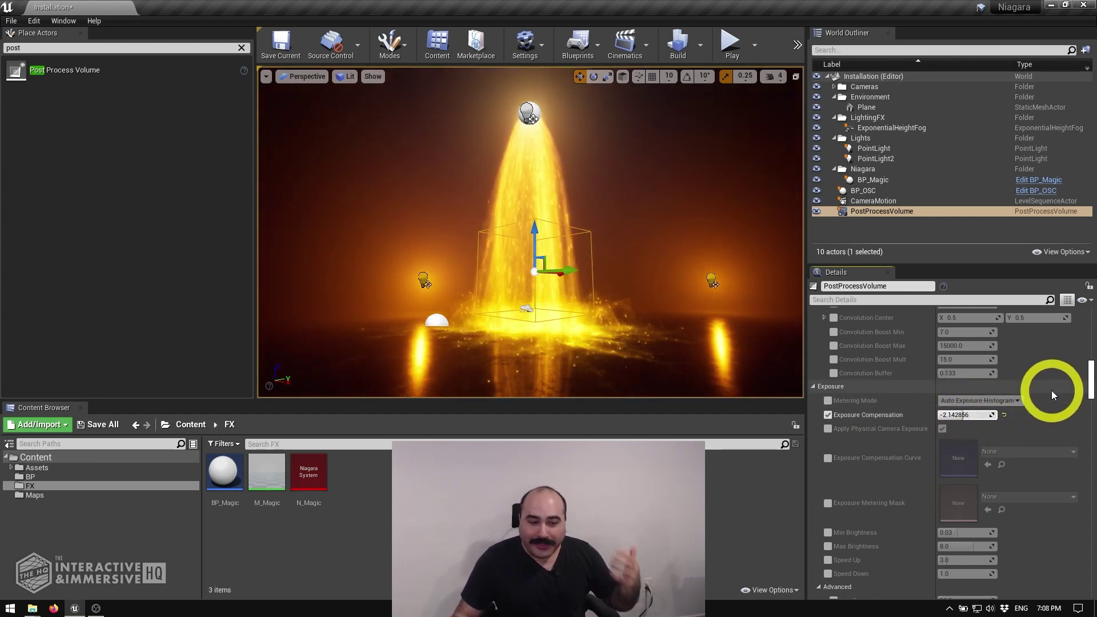
{"action": "scroll", "coordinate": [972, 391], "scroll_direction": "up", "scroll_amount": 3}
{"action": "left_click", "coordinate": [830, 459]}
{"action": "scroll", "coordinate": [833, 459], "scroll_direction": "up", "scroll_amount": 6}
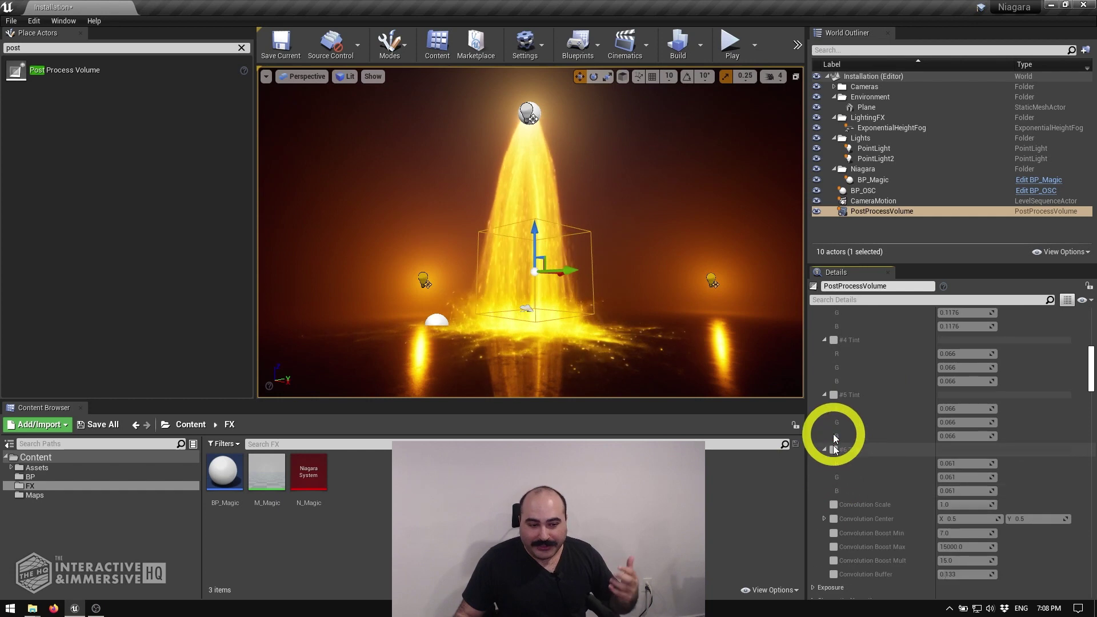
Step: Enable Chromatic Aberration Intensity, raise it to about 4.4, then lower it to about 1.1
{"action": "left_click", "coordinate": [813, 402]}
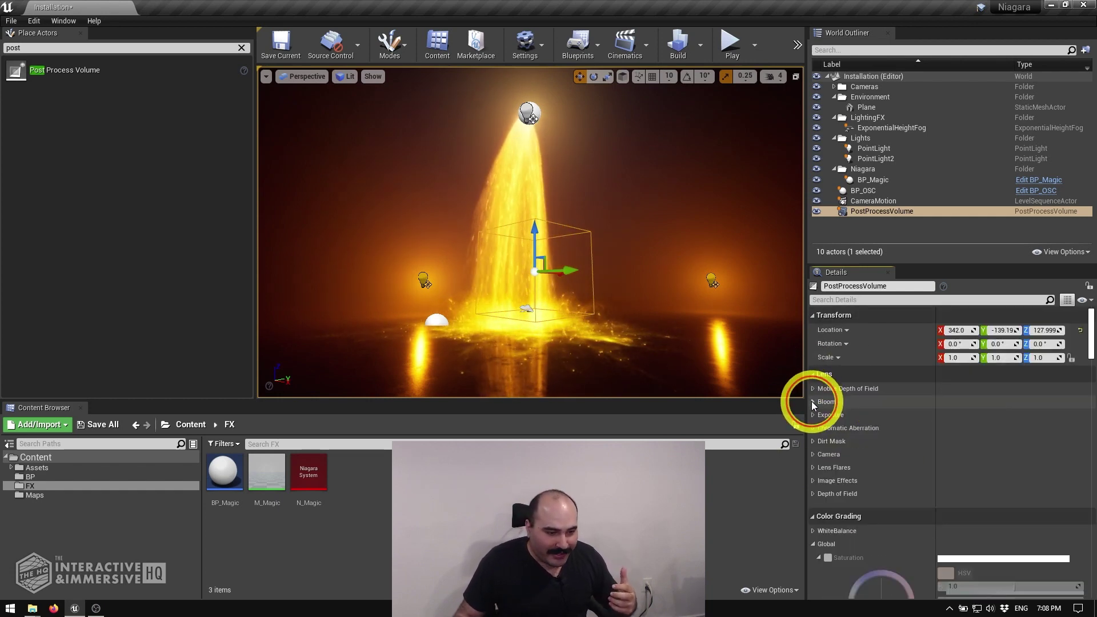
{"action": "left_click", "coordinate": [814, 428]}
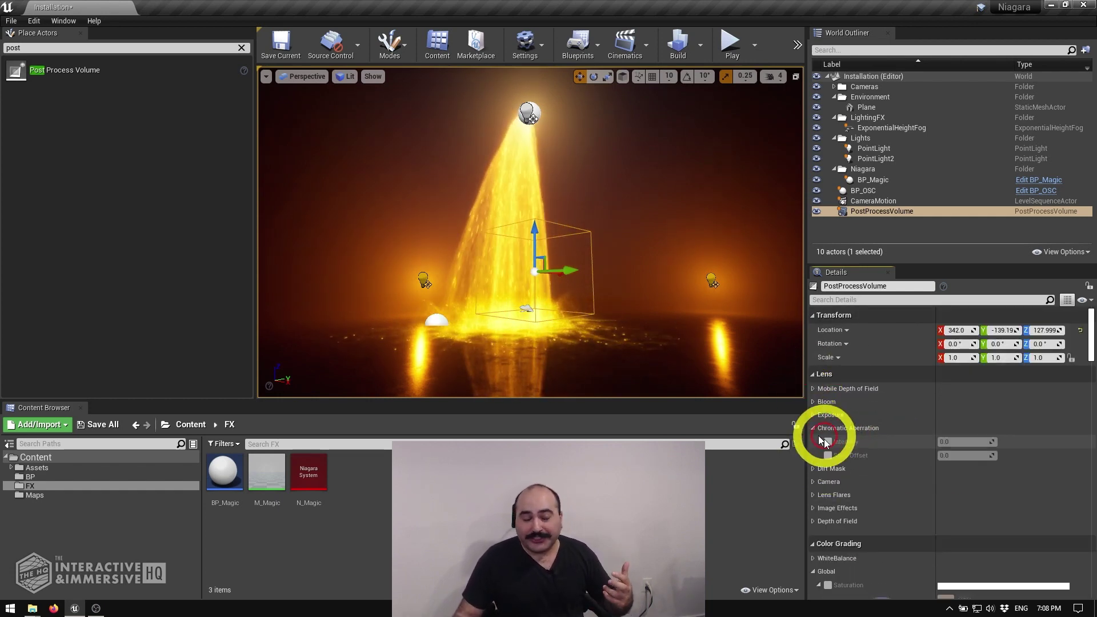
{"action": "left_click", "coordinate": [828, 441]}
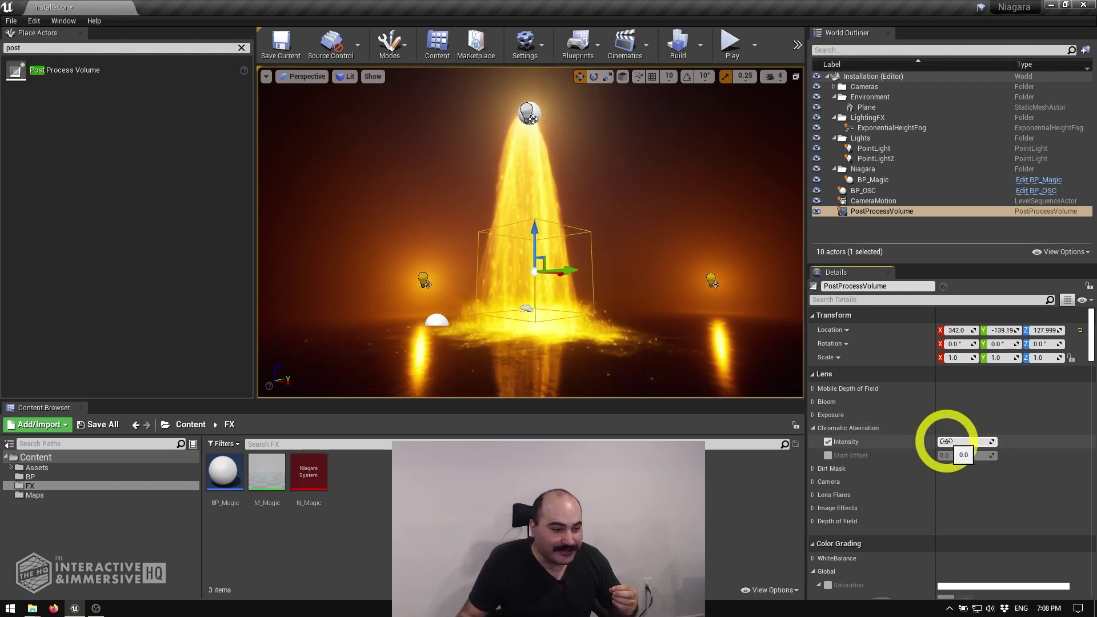
{"action": "left_click_drag", "start_coordinate": [944, 441], "coordinate": [987, 448]}
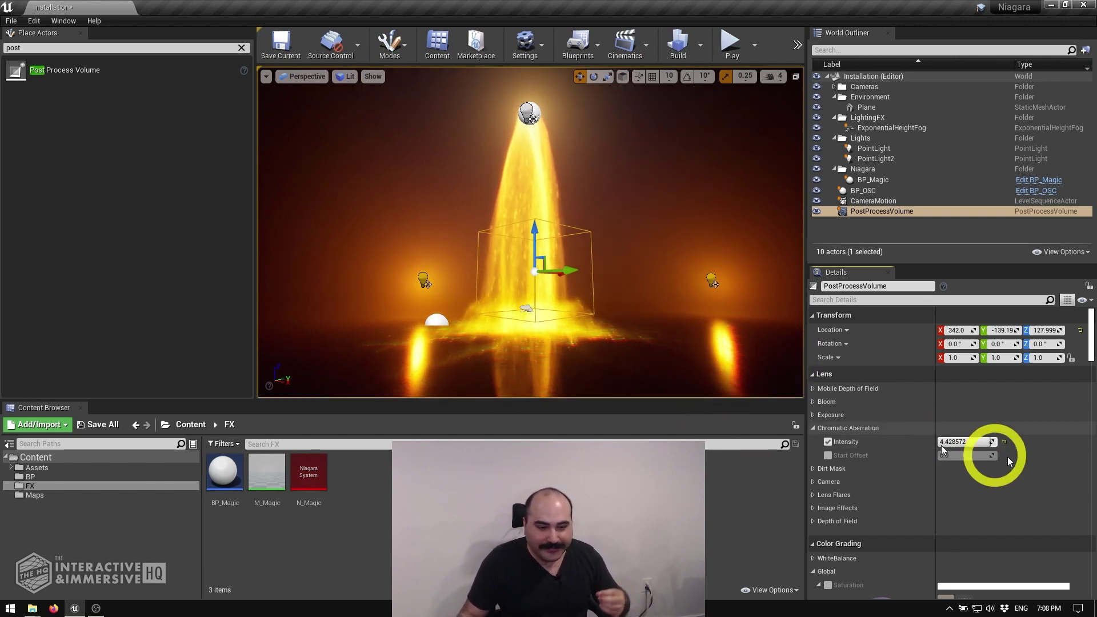
{"action": "left_click_drag", "start_coordinate": [993, 454], "coordinate": [949, 446]}
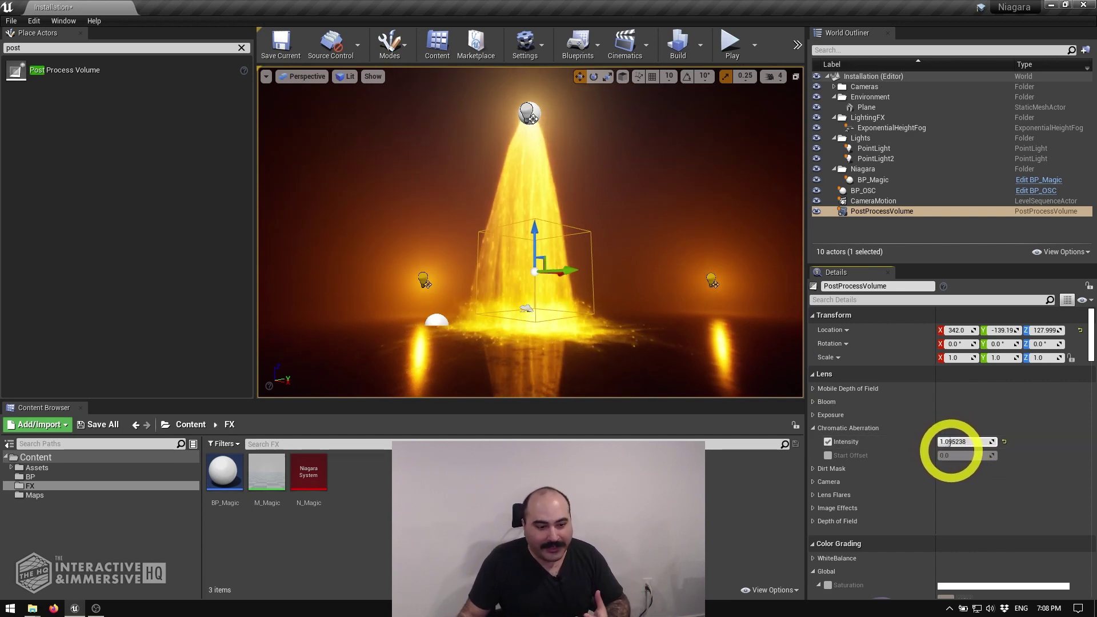
Step: Turn off Chromatic Aberration Intensity and enable Lens Flares Intensity at about 0.238
{"action": "left_click", "coordinate": [828, 442]}
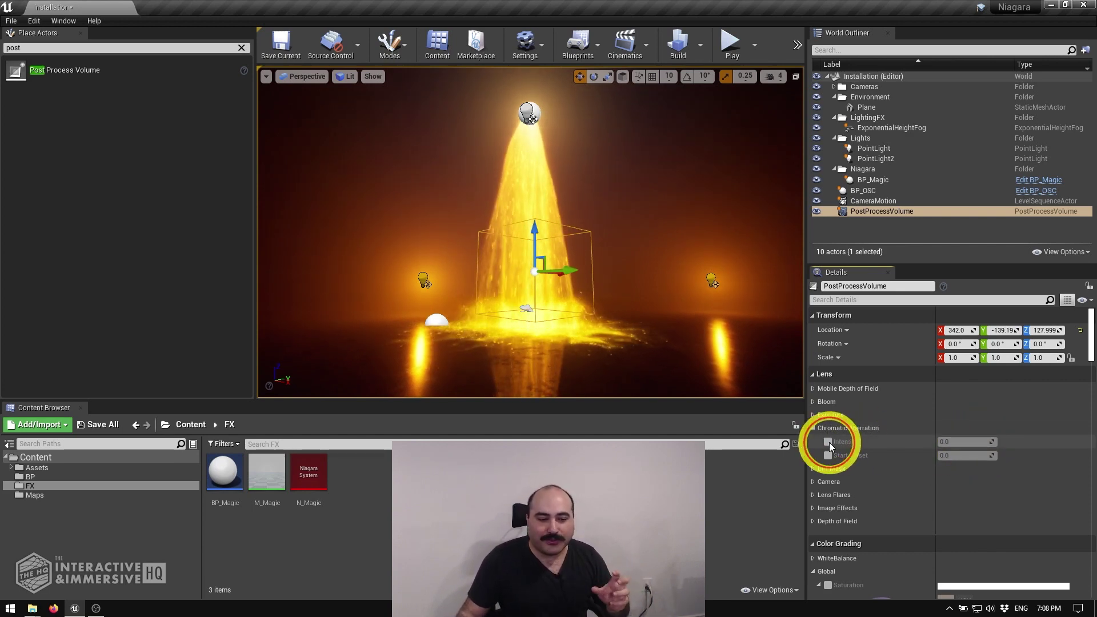
{"action": "left_click", "coordinate": [813, 429]}
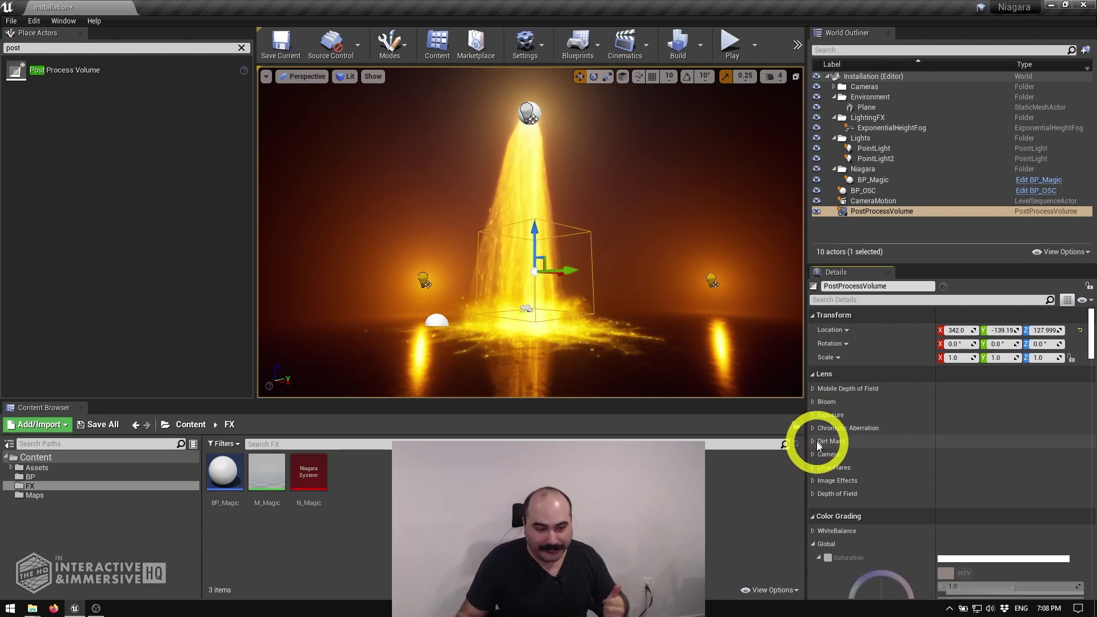
{"action": "left_click", "coordinate": [813, 469]}
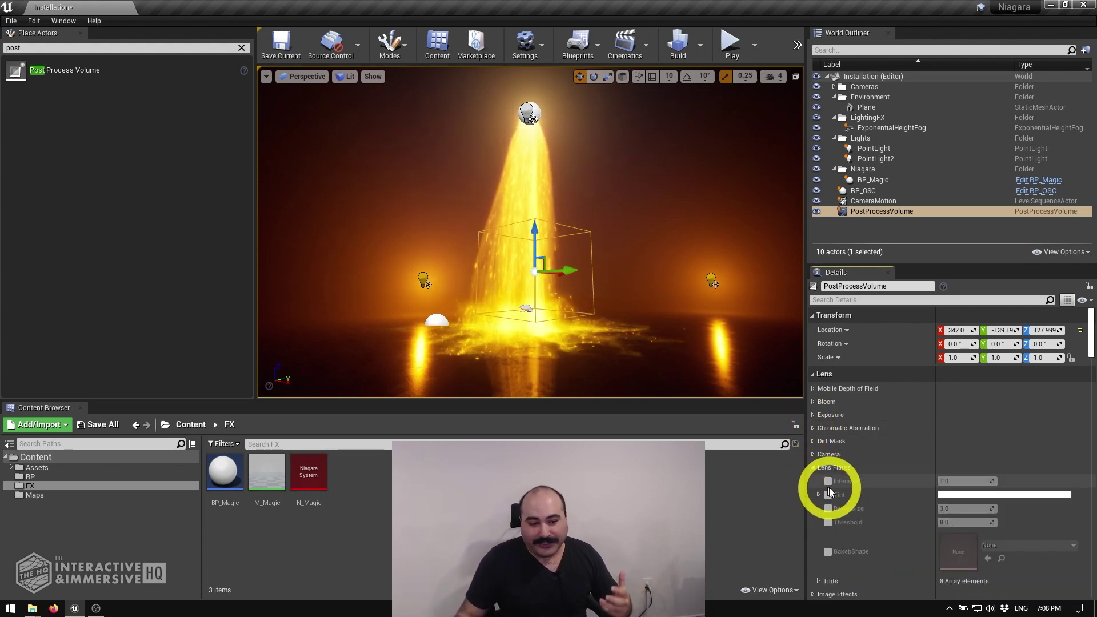
{"action": "left_click", "coordinate": [829, 482]}
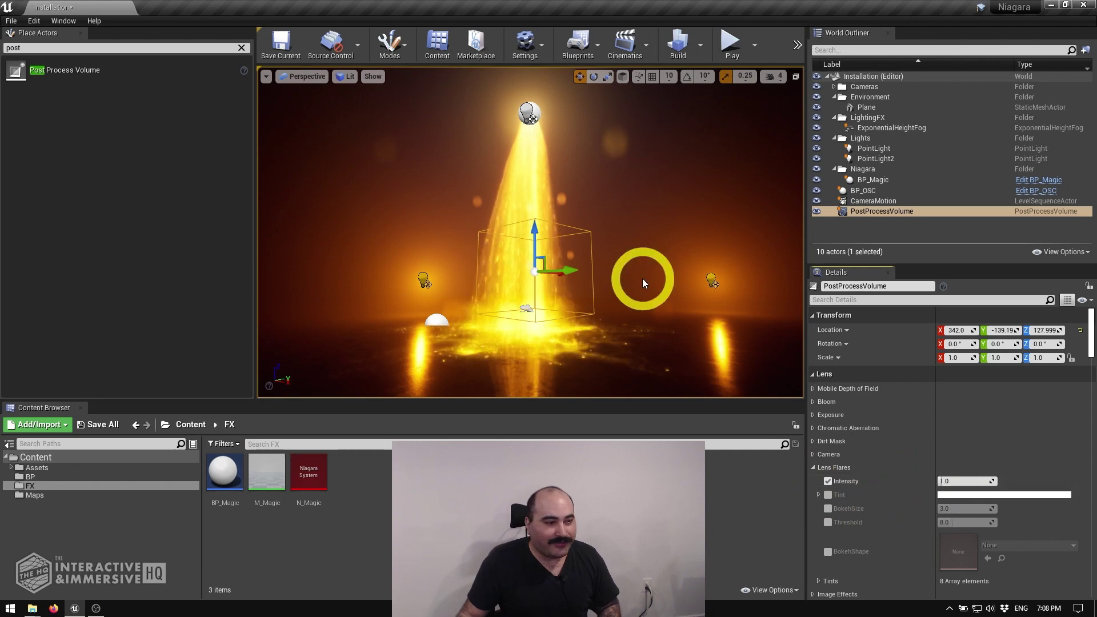
{"action": "mouse_move", "coordinate": [643, 278]}
{"action": "right_mouse_down"}
{"action": "mouse_move", "coordinate": [666, 286]}
{"action": "mouse_move", "coordinate": [612, 302]}
{"action": "mouse_move", "coordinate": [617, 326]}
{"action": "mouse_move", "coordinate": [646, 336]}
{"action": "mouse_move", "coordinate": [686, 326]}
{"action": "mouse_move", "coordinate": [697, 275]}
{"action": "mouse_move", "coordinate": [691, 265]}
{"action": "mouse_move", "coordinate": [632, 262]}
{"action": "mouse_move", "coordinate": [664, 284]}
{"action": "right_mouse_up"}
{"action": "left_click", "coordinate": [947, 481]}
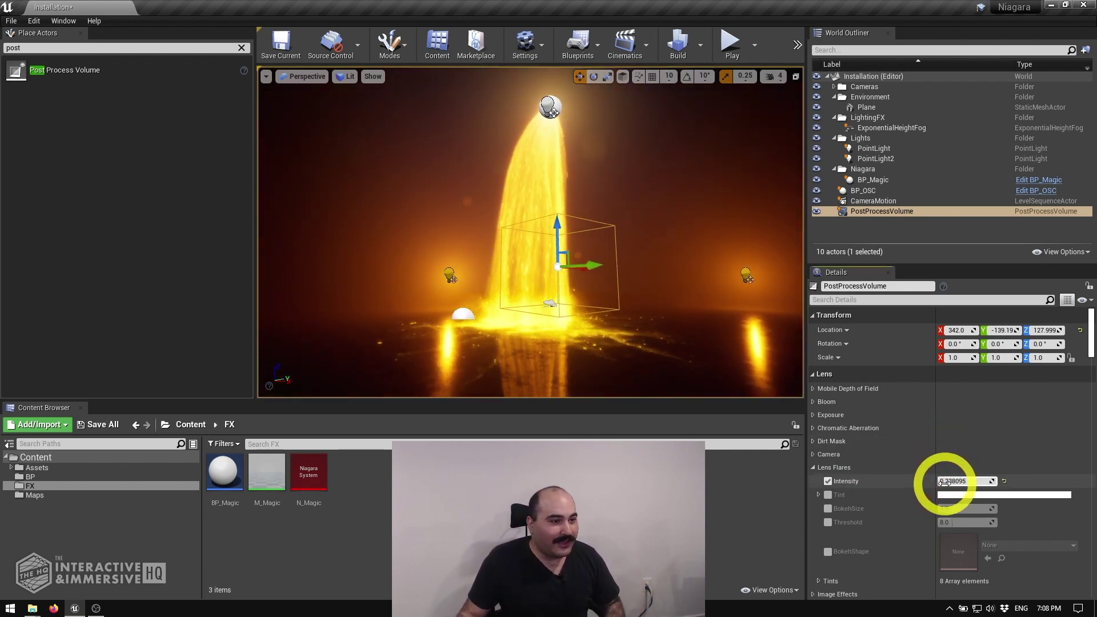
{"action": "mouse_move", "coordinate": [666, 307]}
{"action": "right_mouse_down"}
{"action": "mouse_move", "coordinate": [602, 331]}
{"action": "mouse_move", "coordinate": [642, 341]}
{"action": "mouse_move", "coordinate": [693, 324]}
{"action": "mouse_move", "coordinate": [694, 306]}
{"action": "mouse_move", "coordinate": [657, 302]}
{"action": "mouse_move", "coordinate": [669, 311]}
{"action": "right_mouse_up"}
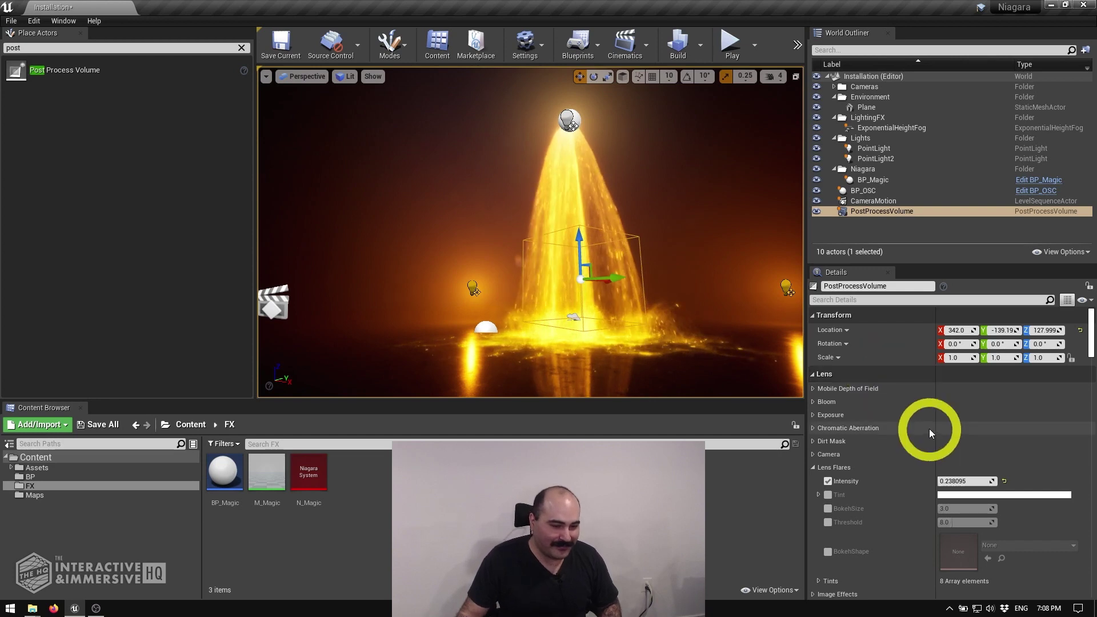
{"action": "scroll", "coordinate": [915, 432], "scroll_direction": "down", "scroll_amount": 2}
Step: Collapse Lens Flares, Depth of Field and the Global, Shadows, Midtones, Highlights and Misc grading groups
{"action": "left_click", "coordinate": [814, 433]}
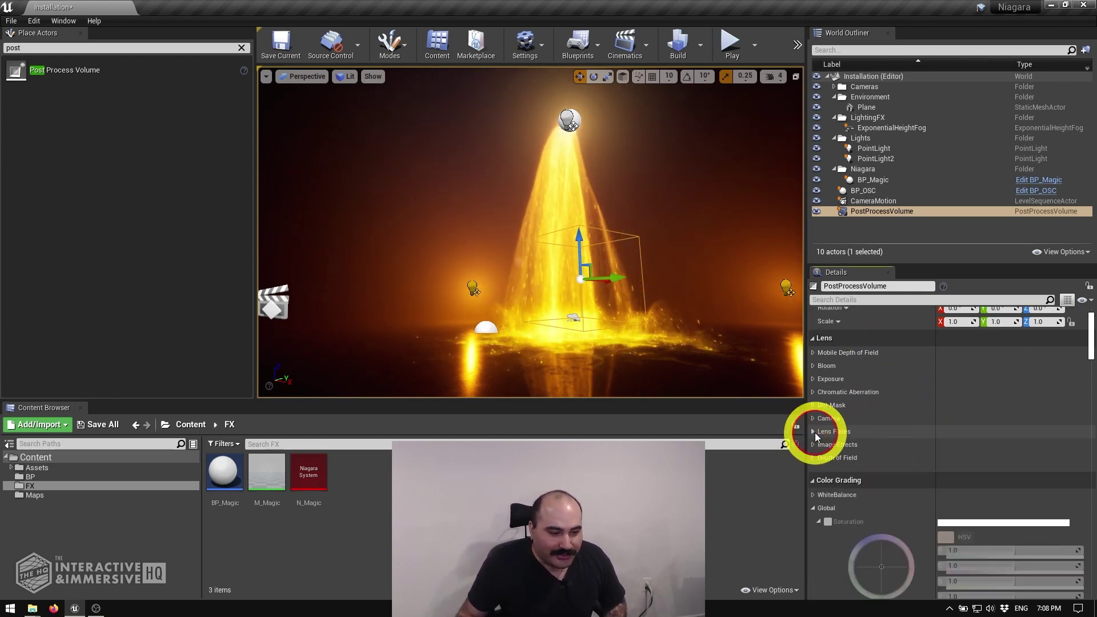
{"action": "left_click", "coordinate": [814, 457]}
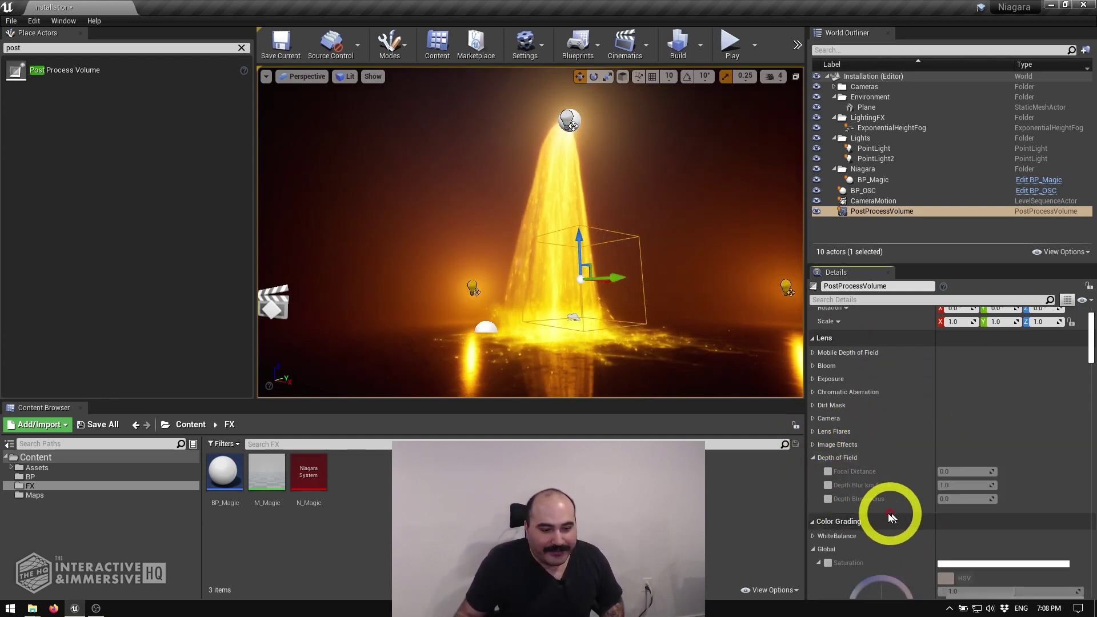
{"action": "left_click", "coordinate": [814, 458]}
{"action": "scroll", "coordinate": [914, 452], "scroll_direction": "down", "scroll_amount": 5}
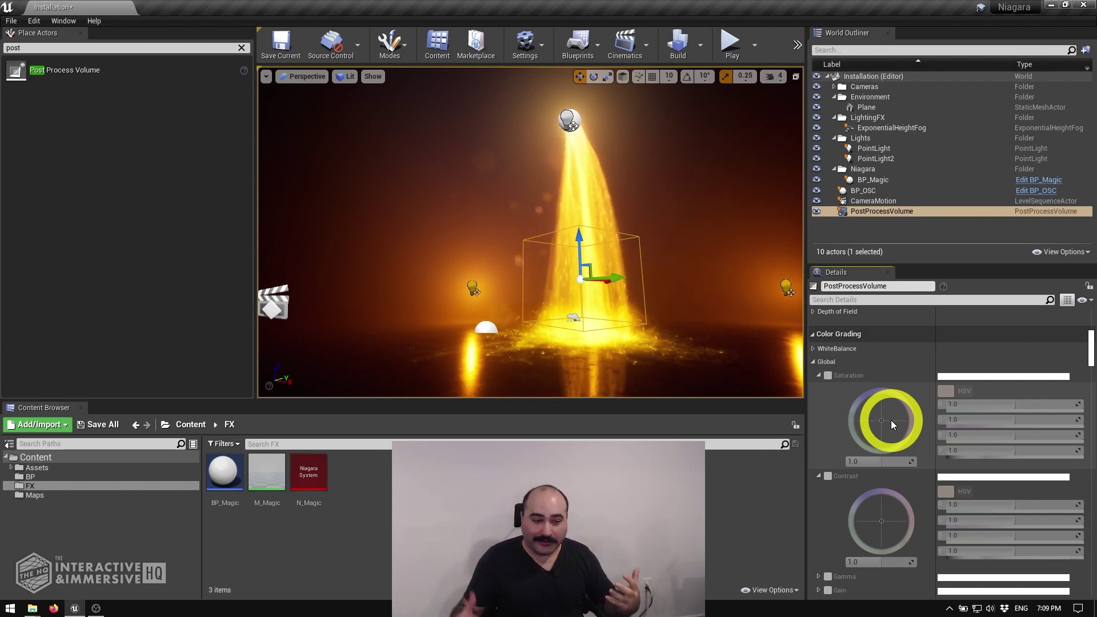
{"action": "left_click", "coordinate": [814, 365]}
{"action": "left_click", "coordinate": [814, 375]}
{"action": "left_click", "coordinate": [814, 390]}
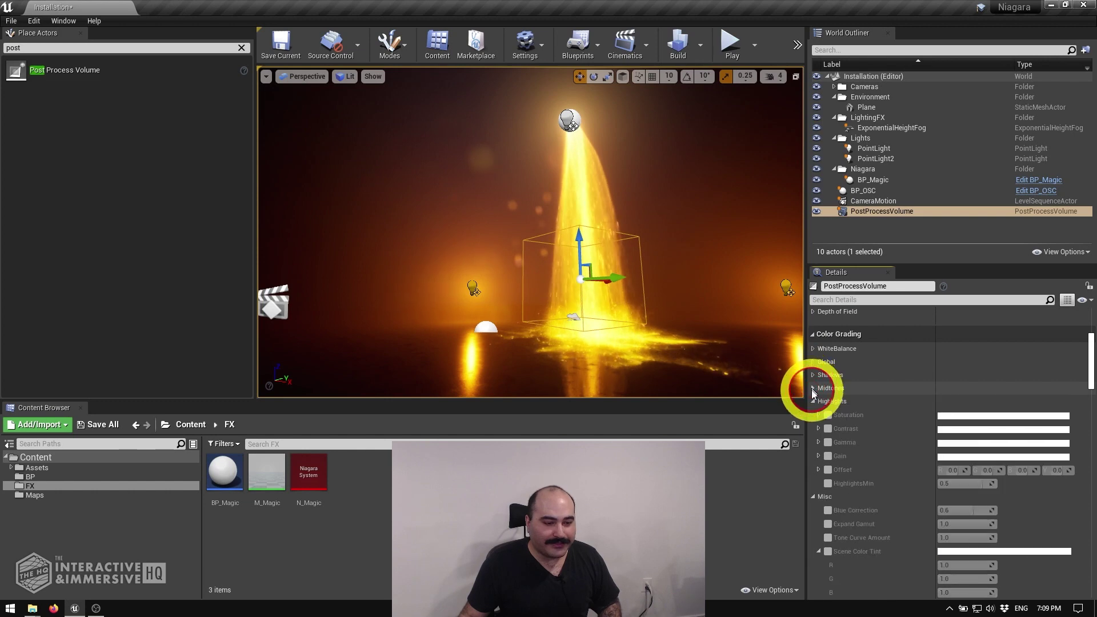
{"action": "left_click", "coordinate": [814, 401]}
{"action": "left_click", "coordinate": [814, 414]}
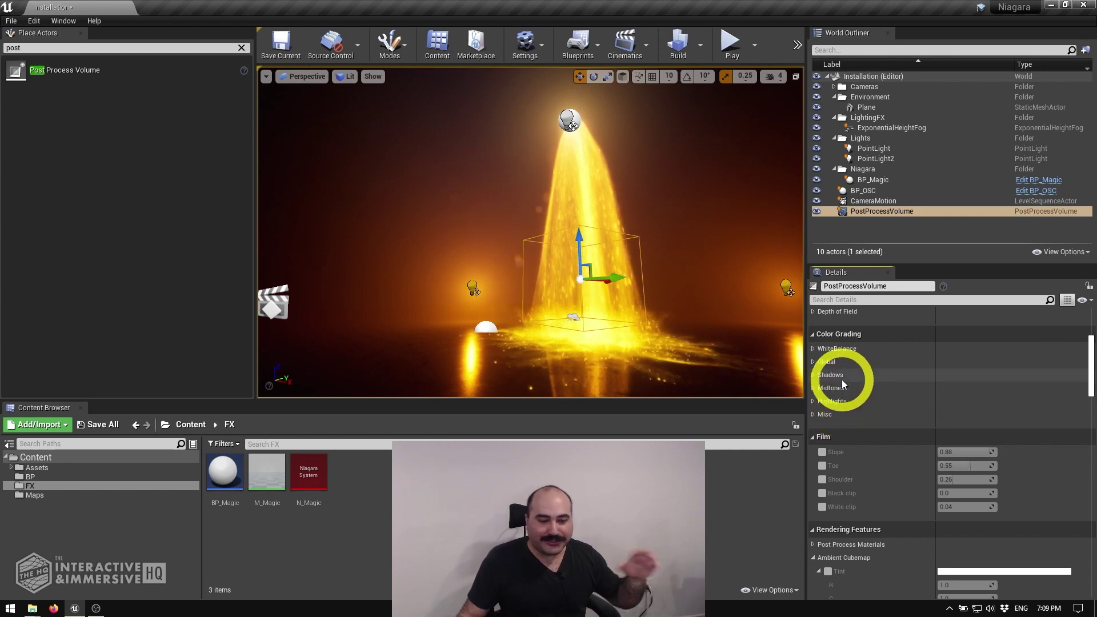
Step: Enable Color Grading Global Contrast and set it to 1.32
{"action": "left_click", "coordinate": [813, 362]}
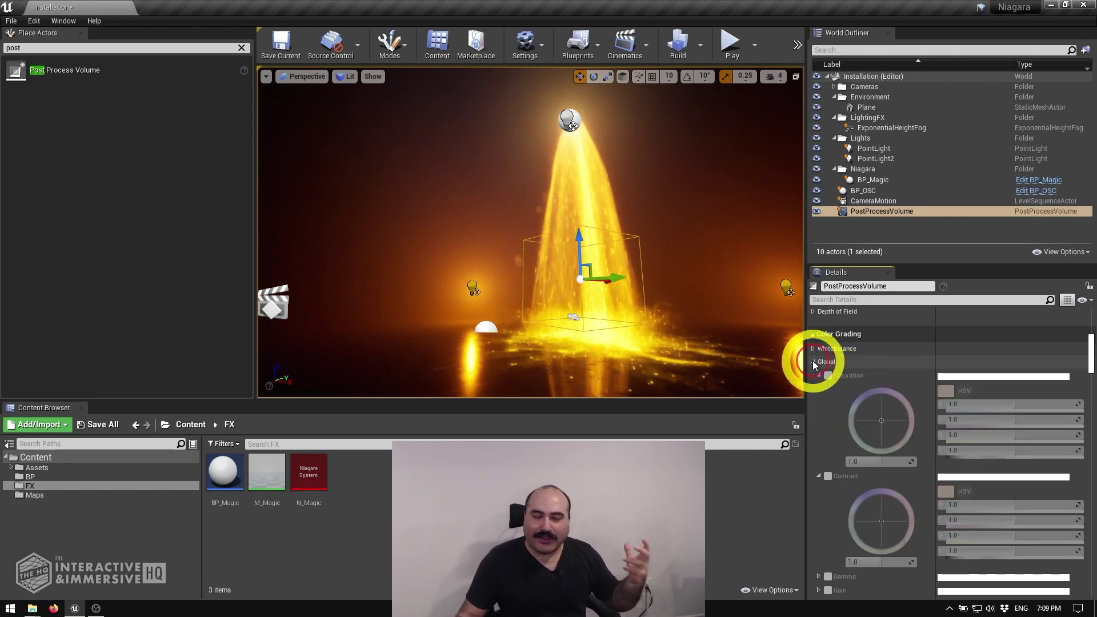
{"action": "scroll", "coordinate": [850, 375], "scroll_direction": "down", "scroll_amount": 2}
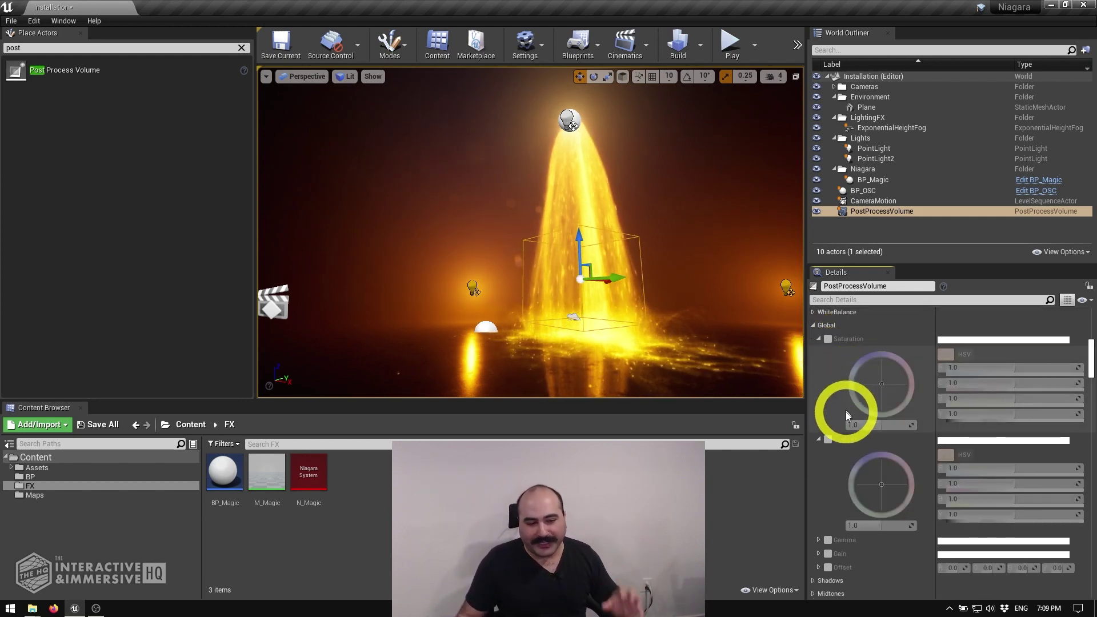
{"action": "left_click", "coordinate": [828, 439]}
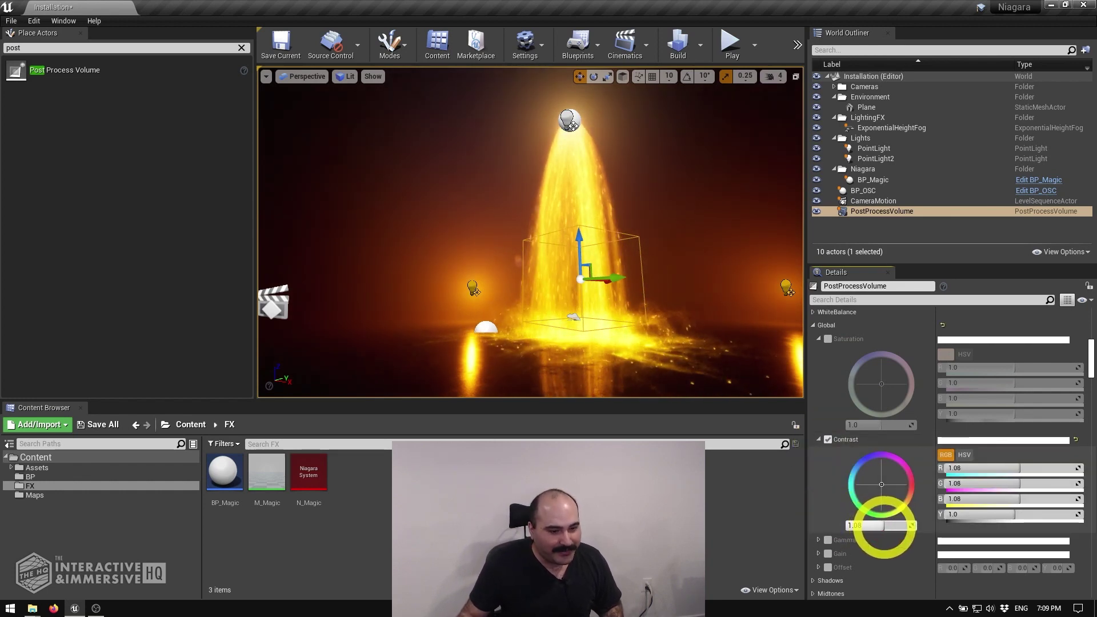
{"action": "left_click_drag", "start_coordinate": [885, 527], "coordinate": [891, 529]}
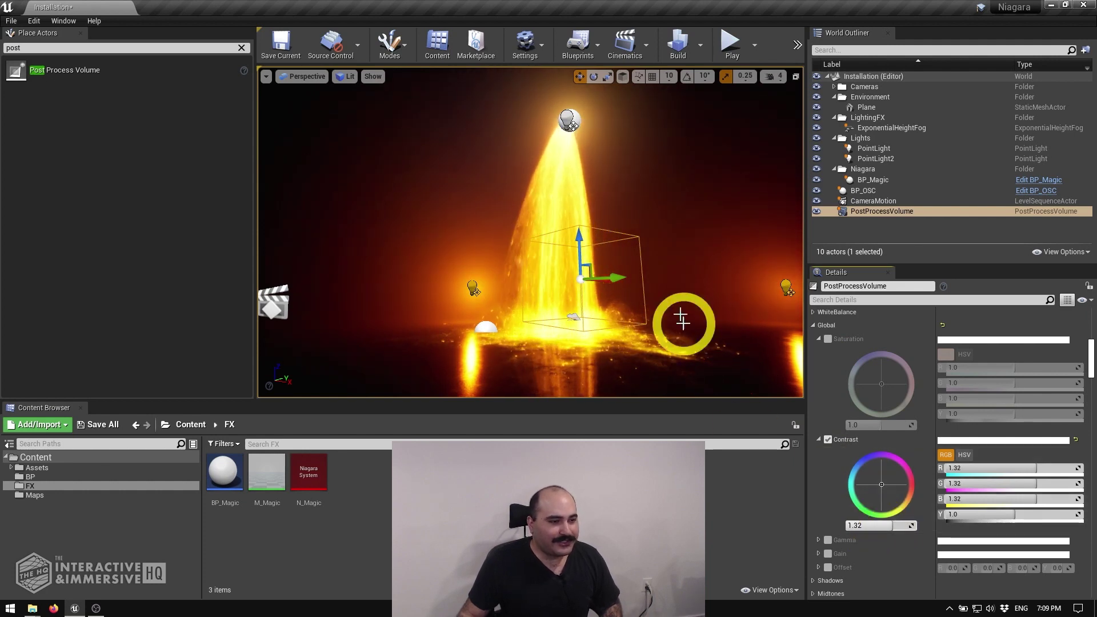
{"action": "right_click_drag", "start_coordinate": [701, 257], "coordinate": [693, 281]}
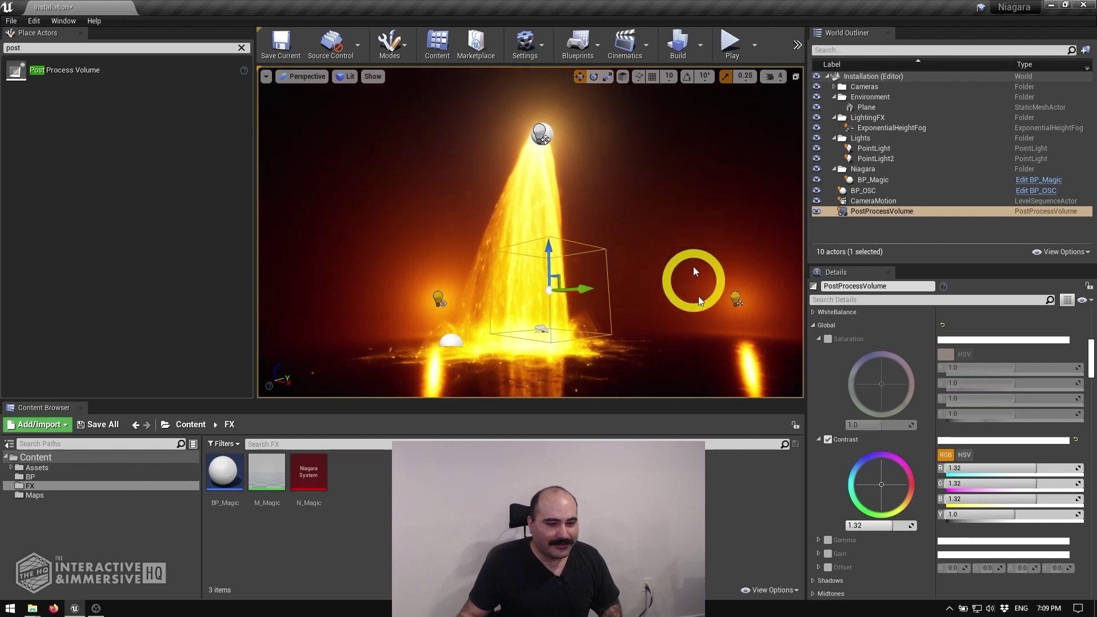
Step: Hide and then delete the post-process volume to view the ungraded fountain
{"action": "left_click", "coordinate": [816, 212]}
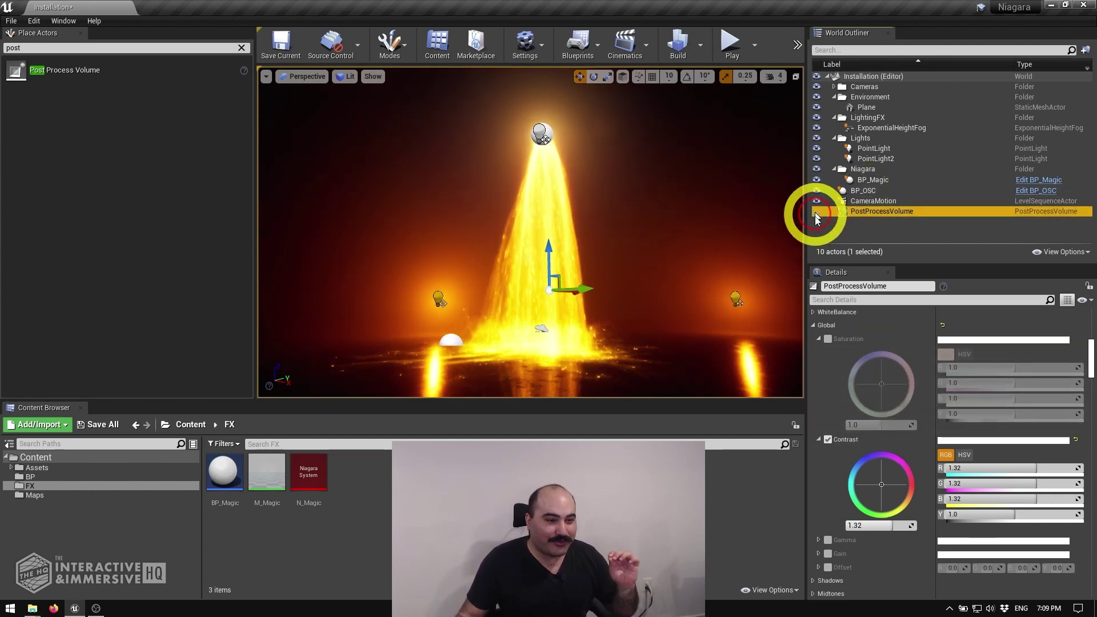
{"action": "left_click", "coordinate": [849, 231]}
{"action": "left_click", "coordinate": [839, 213]}
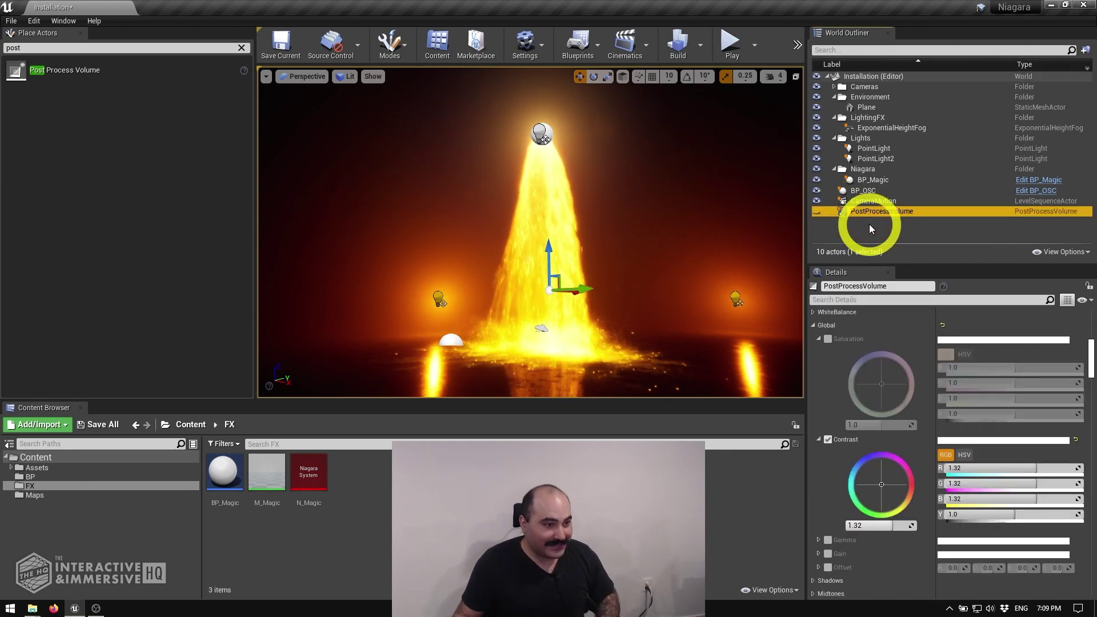
{"action": "key", "text": "Delete"}
{"action": "mouse_move", "coordinate": [714, 201]}
{"action": "right_mouse_down"}
{"action": "mouse_move", "coordinate": [726, 208]}
{"action": "mouse_move", "coordinate": [712, 203]}
{"action": "right_mouse_up"}
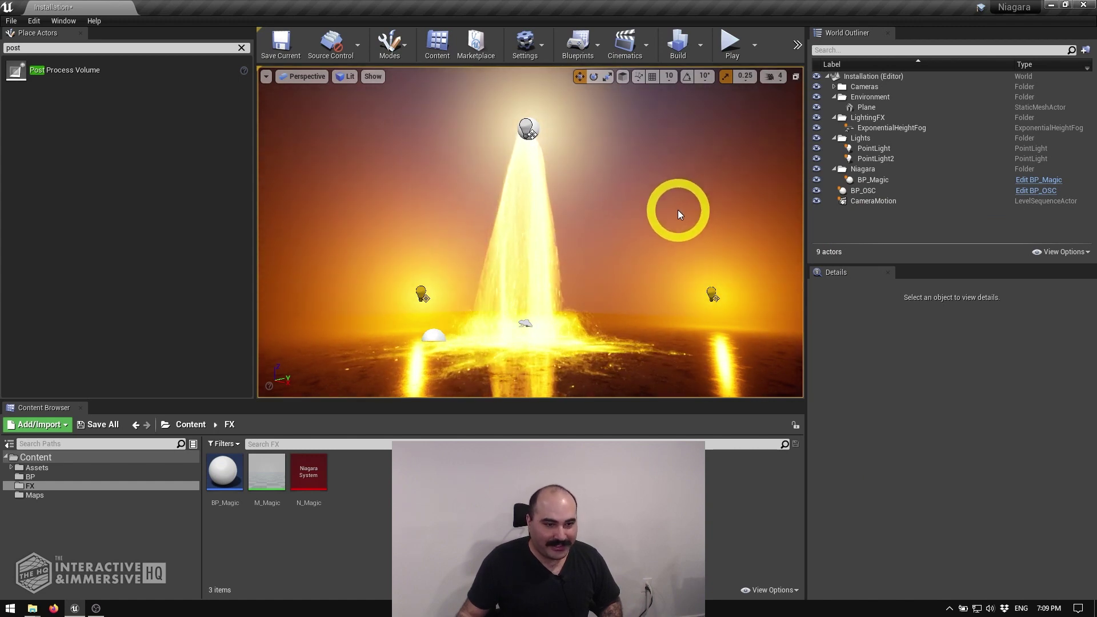
Step: Restore the volume with Ctrl+Z and enable the Global Saturation override
{"action": "key", "text": "ctrl+z"}
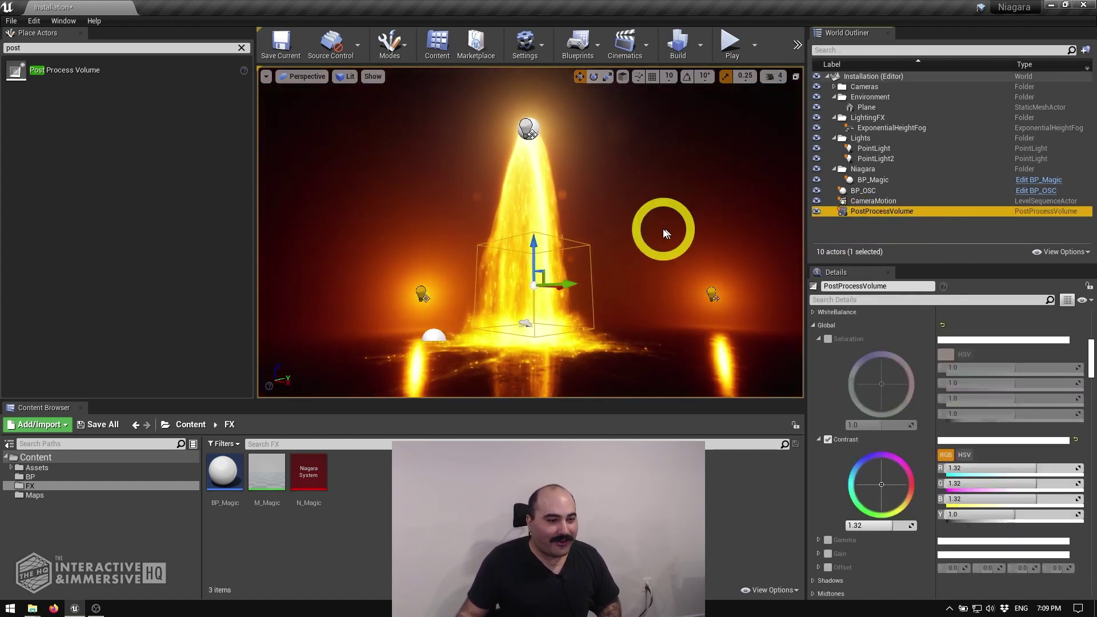
{"action": "right_click_drag", "start_coordinate": [694, 221], "coordinate": [683, 227]}
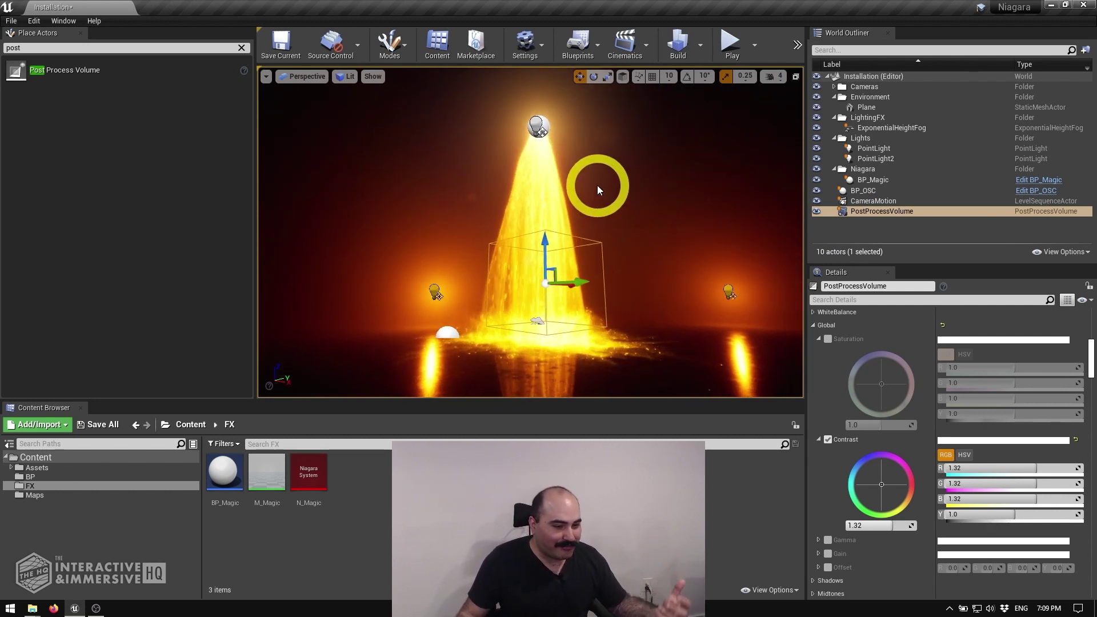
{"action": "left_click", "coordinate": [828, 339]}
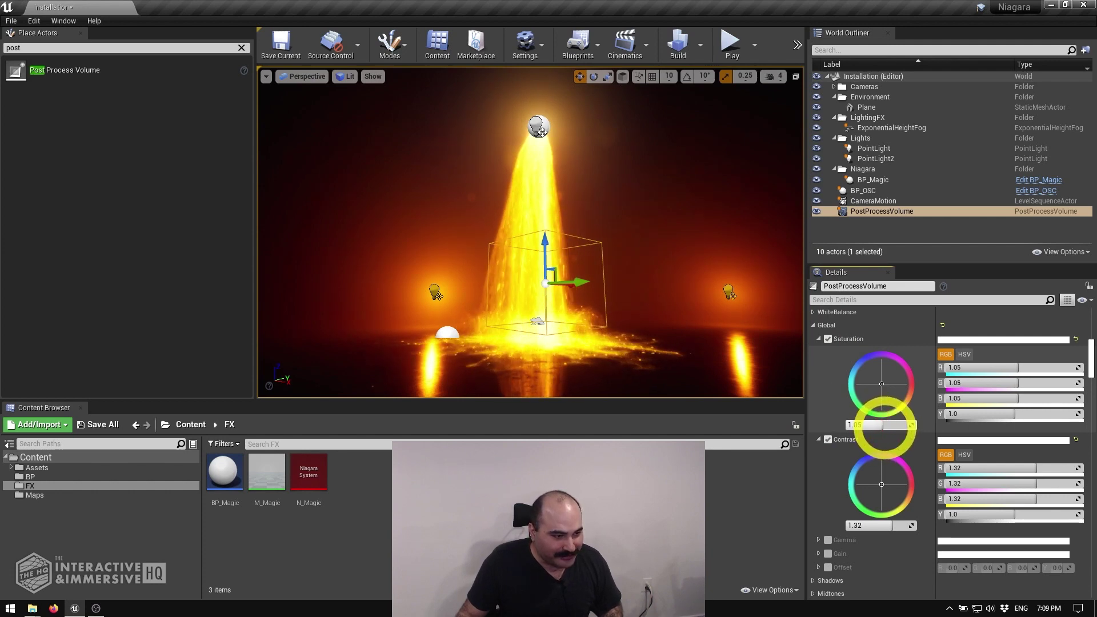
Step: Scroll the Details panel down to the Film section (Slope 0.88, Toe 0.55, Shoulder 0.26, White clip 0.04)
{"action": "scroll", "coordinate": [874, 505], "scroll_direction": "down", "scroll_amount": 4}
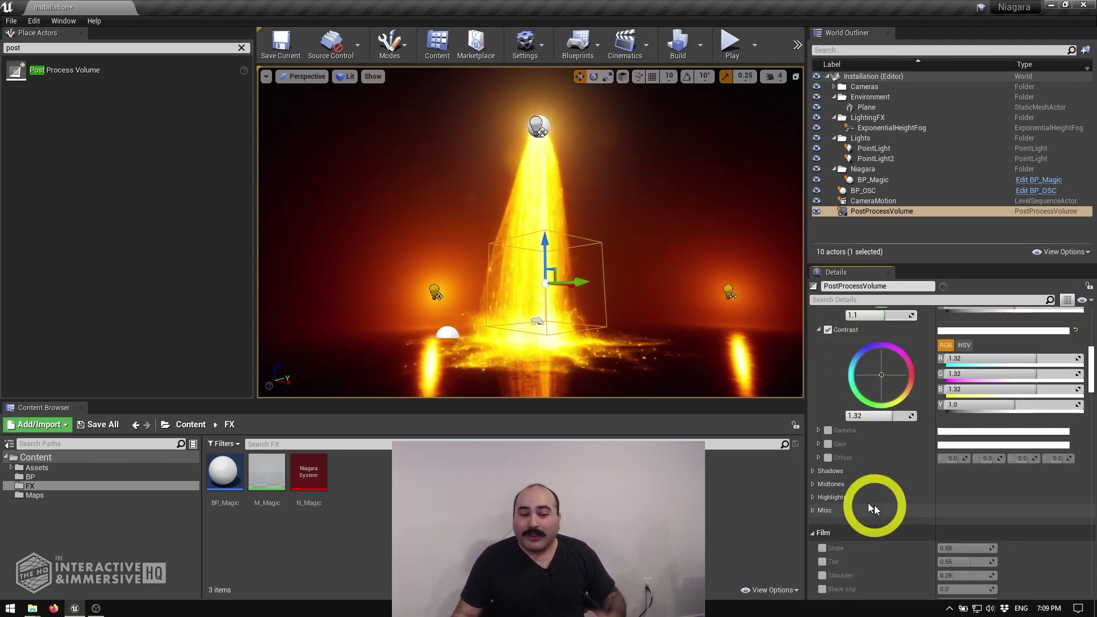
{"action": "scroll", "coordinate": [846, 491], "scroll_direction": "down", "scroll_amount": 3}
{"action": "scroll", "coordinate": [850, 499], "scroll_direction": "down", "scroll_amount": 3}
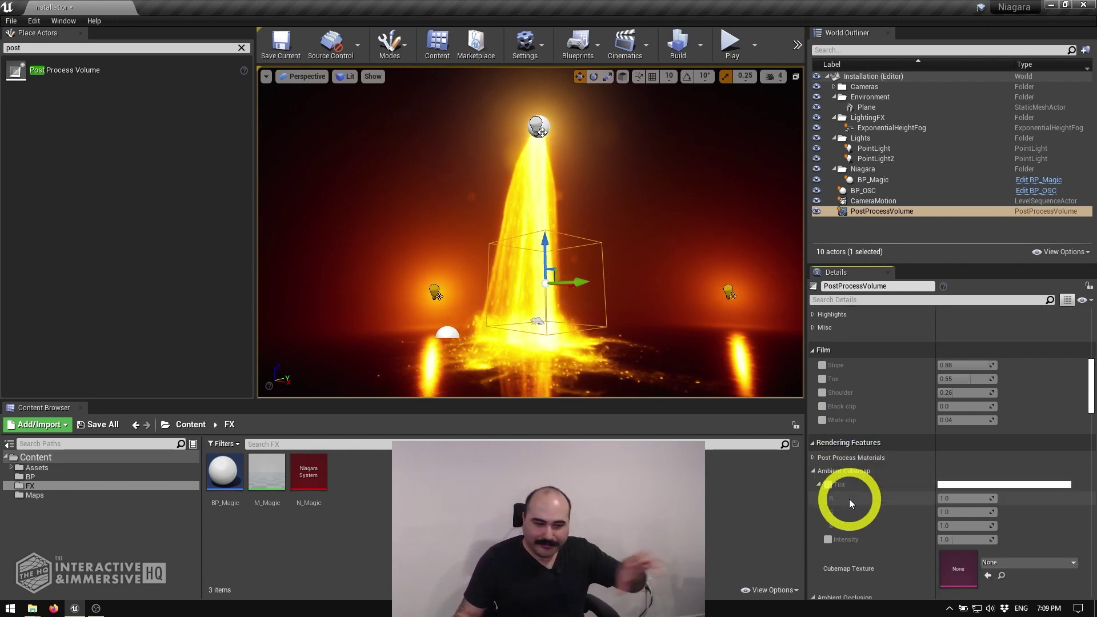
Step: Enable the Film Slope, Toe and Shoulder overrides and set them to 0.384762, 0.416667 and 0
{"action": "left_click", "coordinate": [822, 365]}
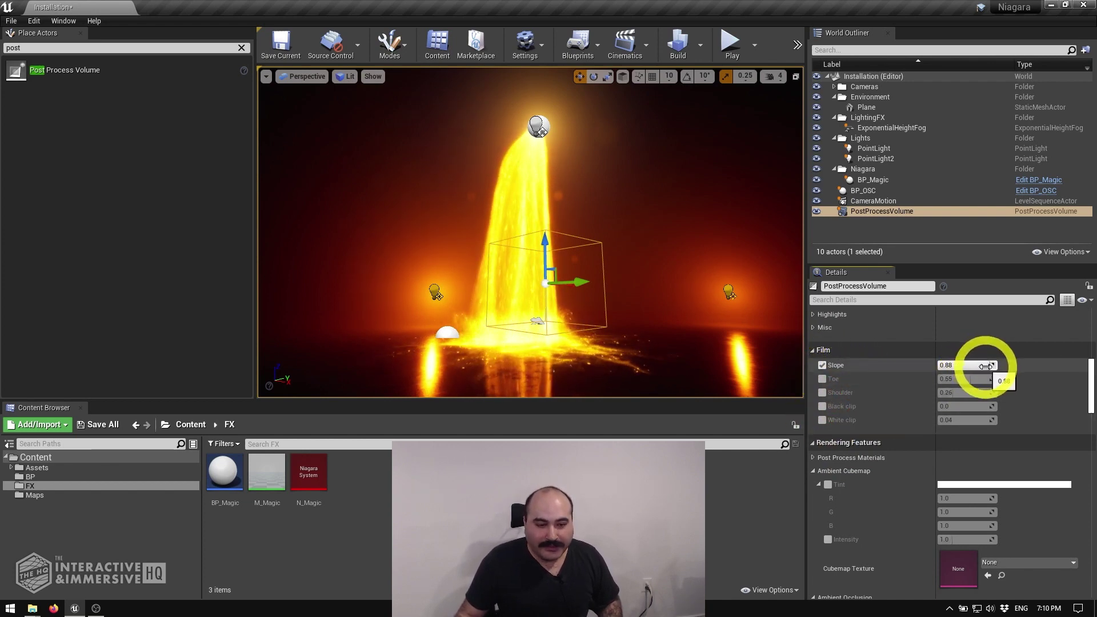
{"action": "left_click_drag", "start_coordinate": [979, 370], "coordinate": [970, 372]}
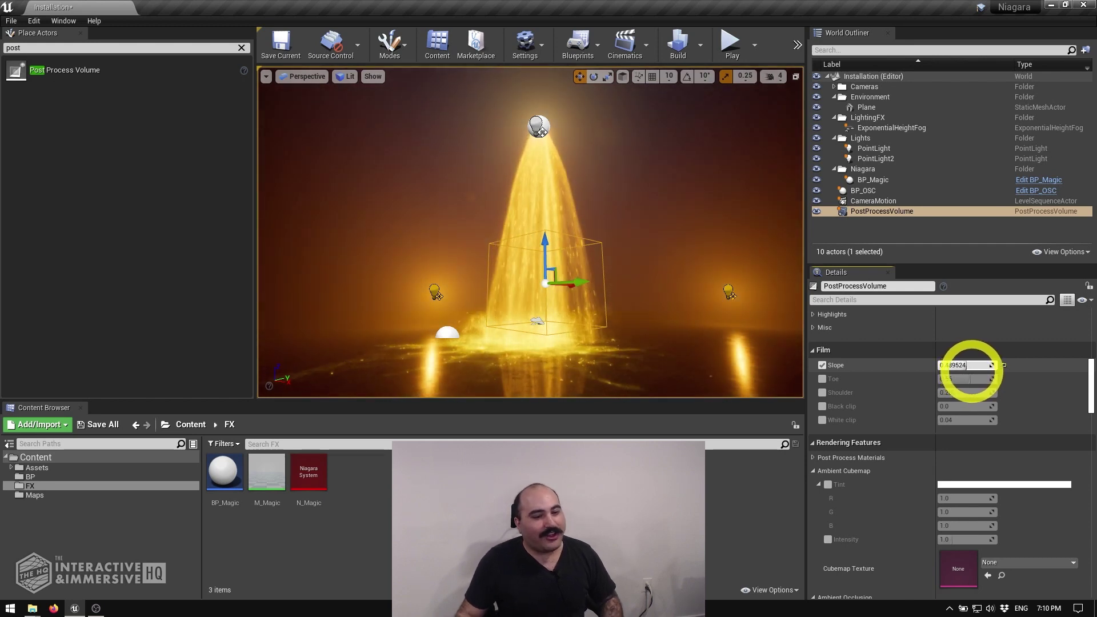
{"action": "left_click_drag", "start_coordinate": [971, 372], "coordinate": [968, 373]}
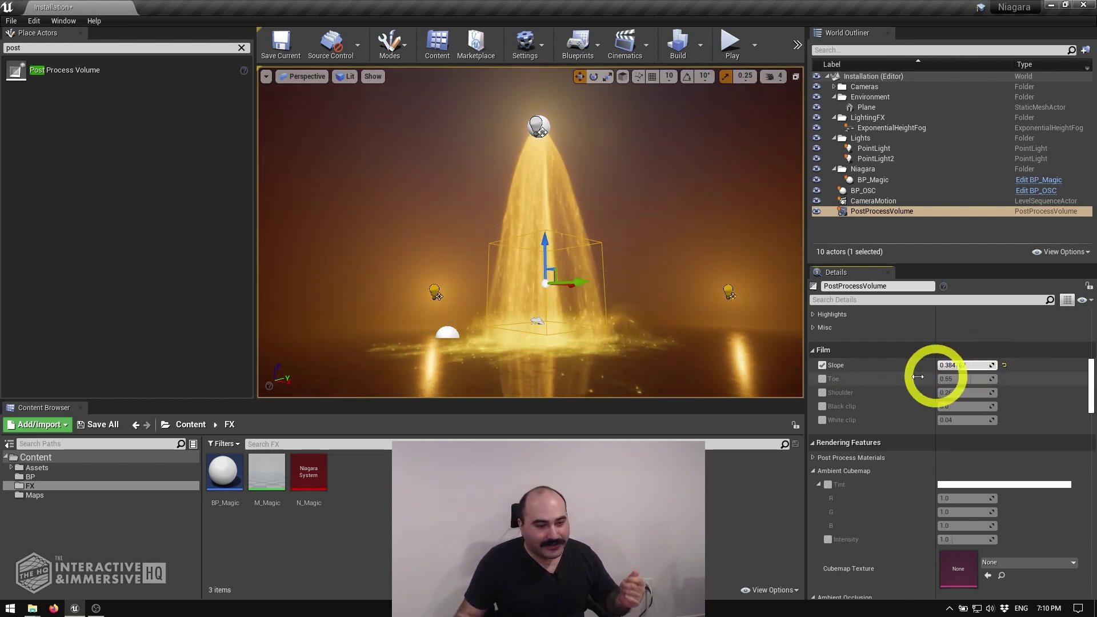
{"action": "left_click", "coordinate": [822, 379]}
{"action": "left_click_drag", "start_coordinate": [972, 376], "coordinate": [966, 380]}
{"action": "left_click", "coordinate": [822, 393]}
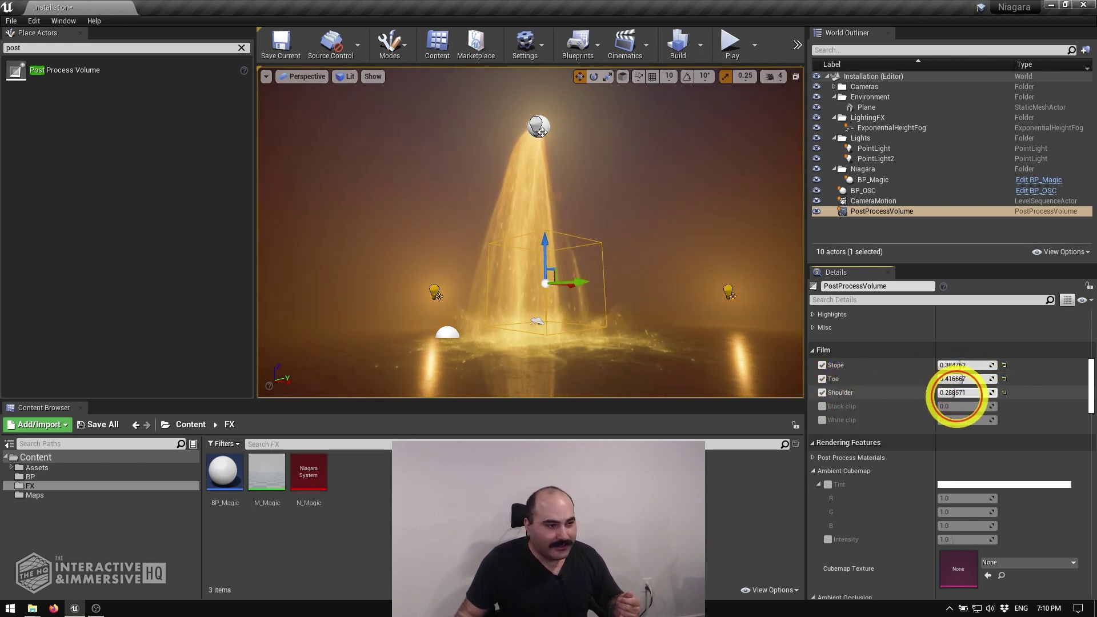
{"action": "left_click_drag", "start_coordinate": [986, 396], "coordinate": [951, 408]}
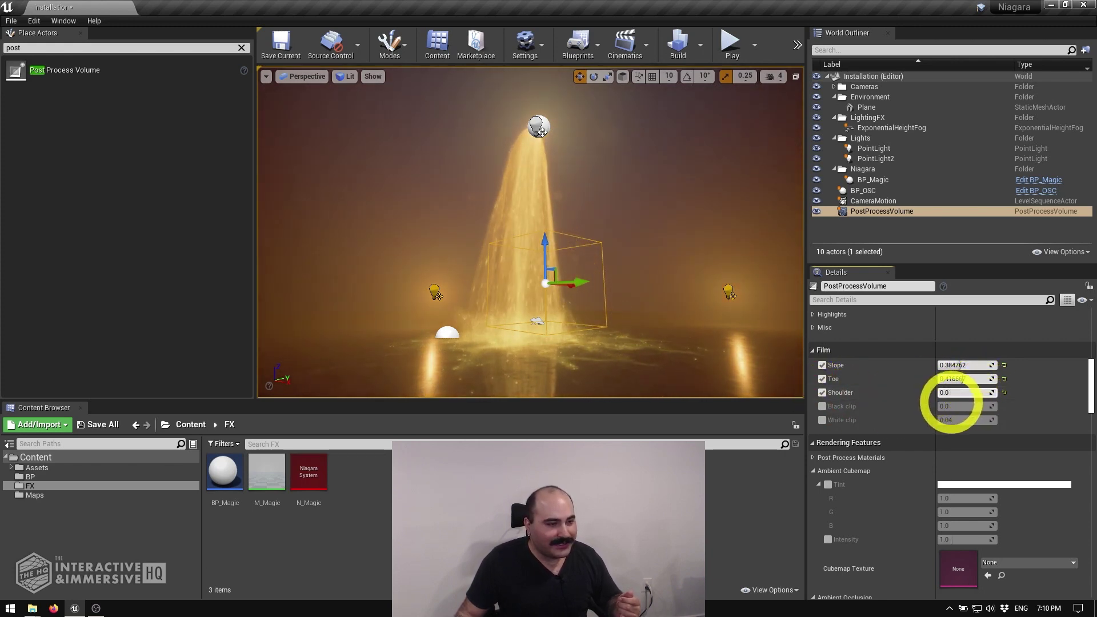
Step: Turn off the Film Slope, Toe and Shoulder overrides
{"action": "left_click", "coordinate": [824, 365]}
{"action": "left_click", "coordinate": [825, 379]}
{"action": "left_click", "coordinate": [823, 392]}
{"action": "scroll", "coordinate": [907, 426], "scroll_direction": "down", "scroll_amount": 2}
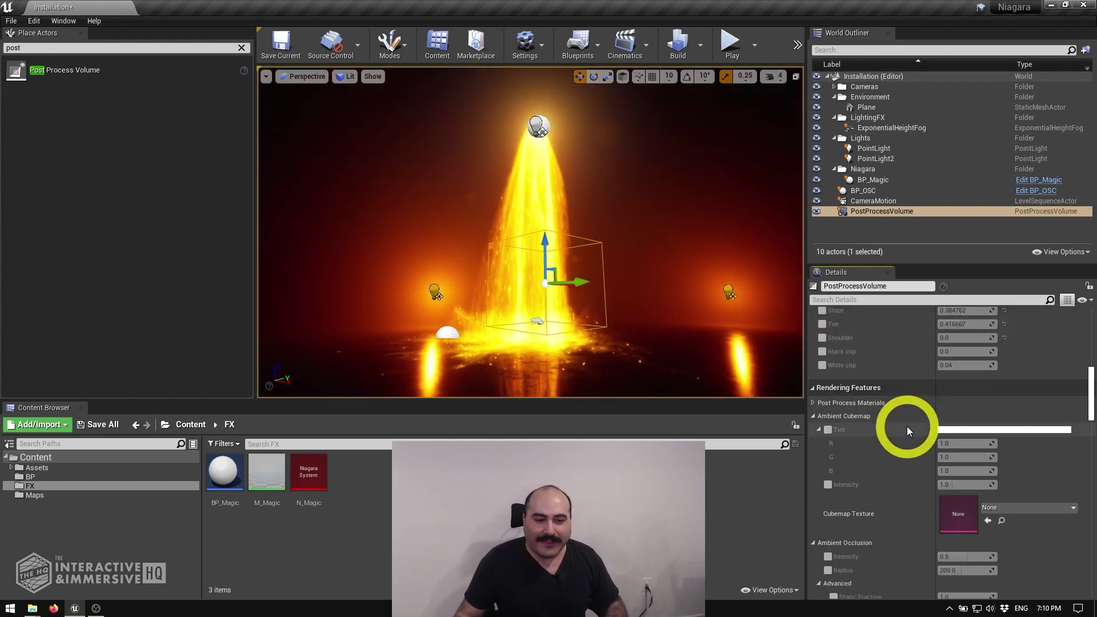
Step: Collapse the Ambient Cubemap through Screen Space Reflections groups in Rendering Features
{"action": "left_click", "coordinate": [814, 417]}
{"action": "left_click", "coordinate": [813, 429]}
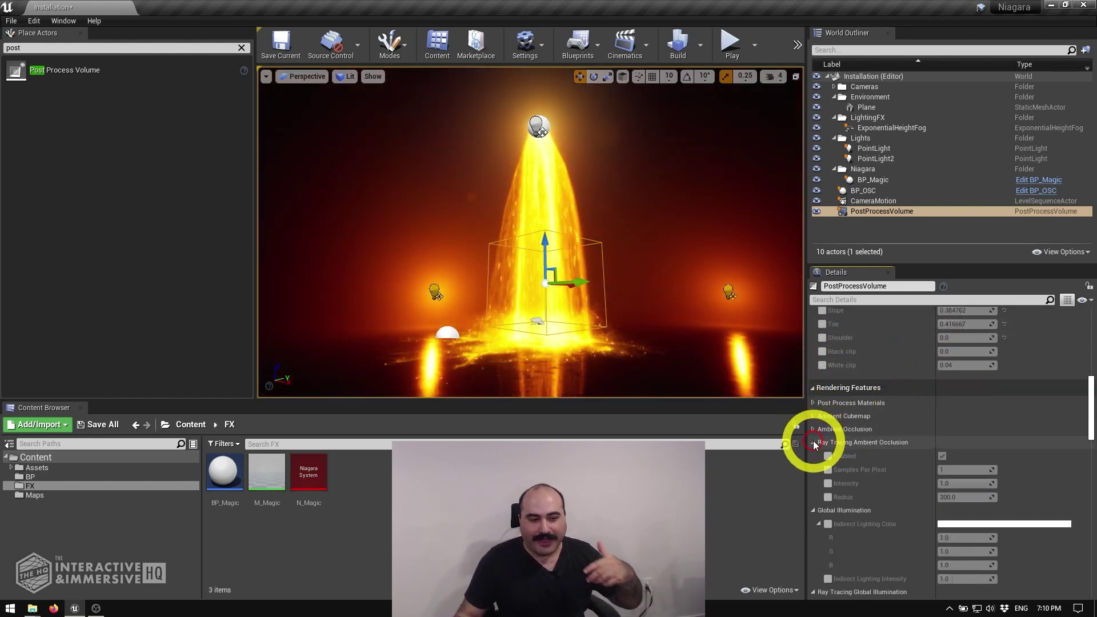
{"action": "left_click", "coordinate": [814, 444]}
{"action": "left_click", "coordinate": [814, 456]}
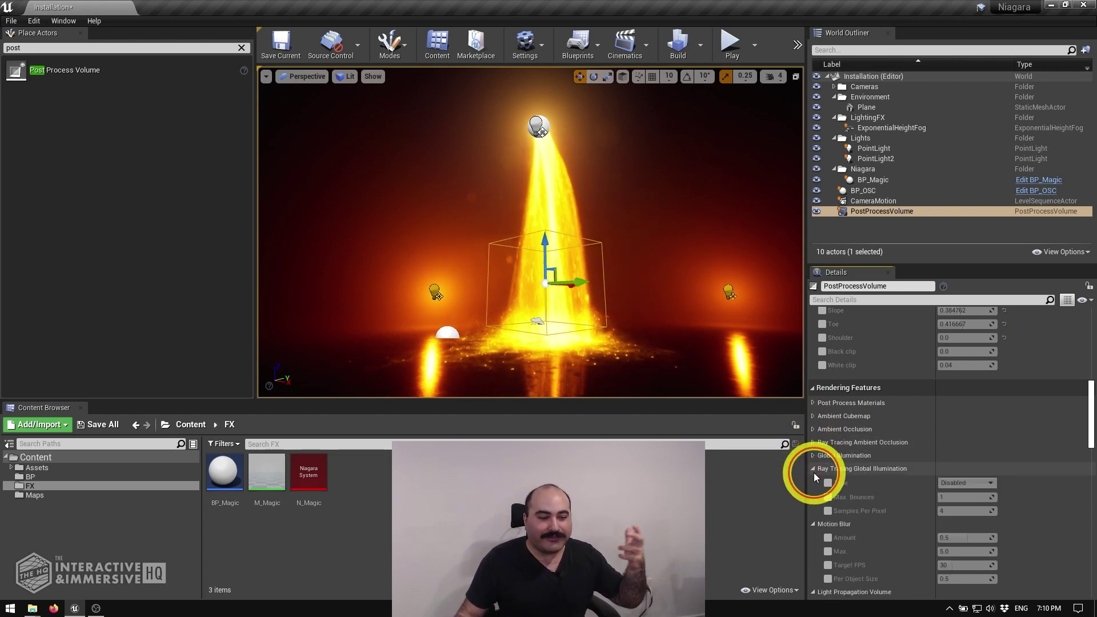
{"action": "left_click", "coordinate": [814, 470]}
{"action": "left_click", "coordinate": [815, 482]}
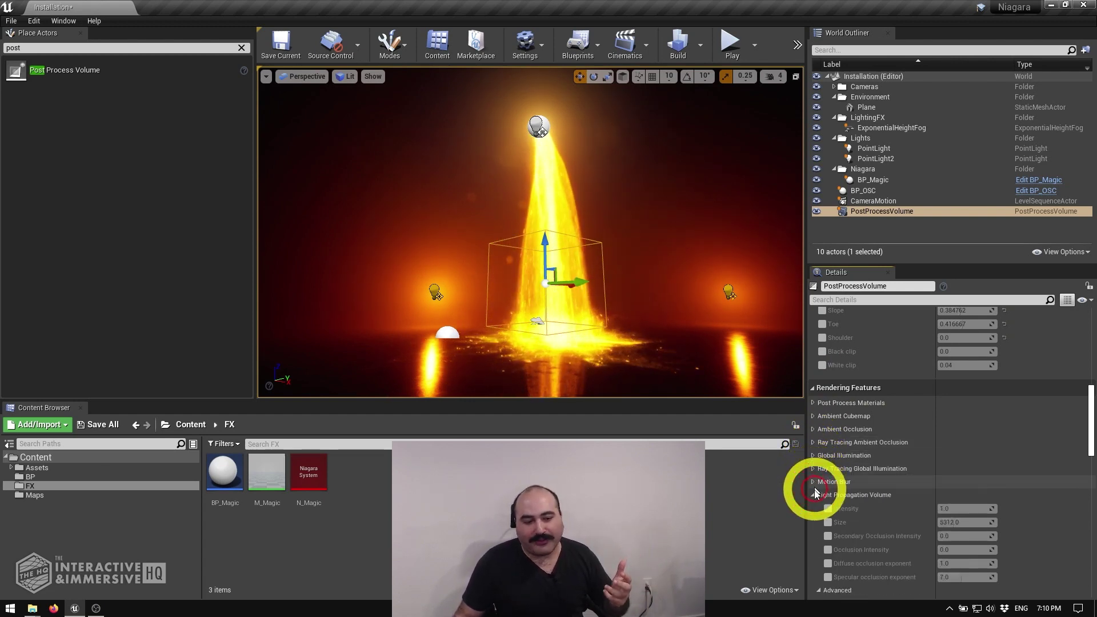
{"action": "left_click", "coordinate": [814, 495]}
{"action": "scroll", "coordinate": [909, 474], "scroll_direction": "down", "scroll_amount": 1}
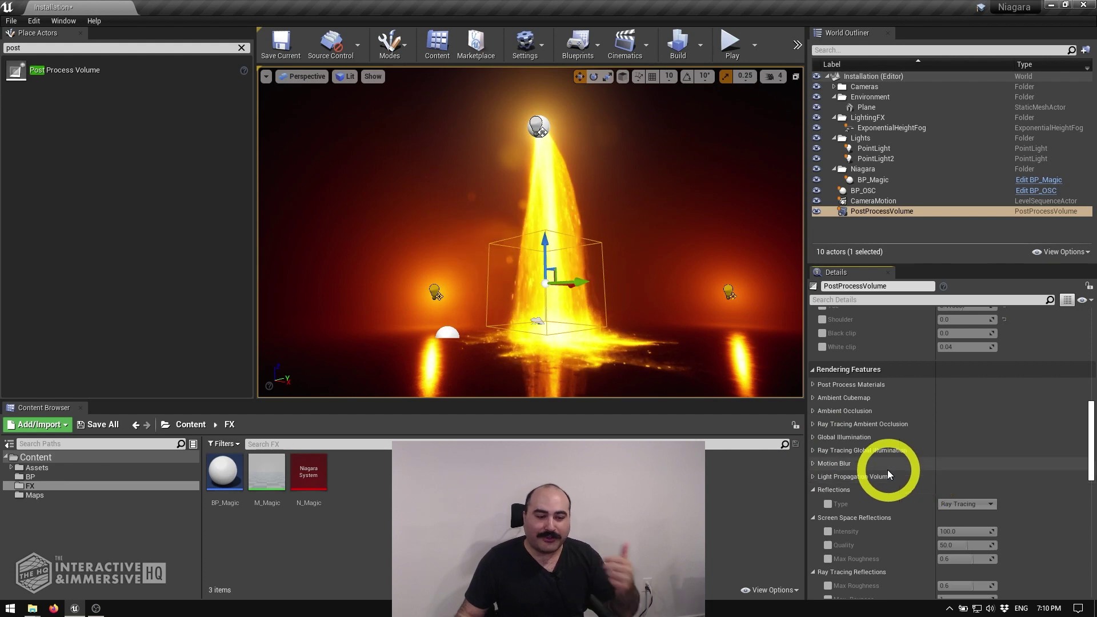
{"action": "left_click", "coordinate": [814, 490]}
{"action": "left_click", "coordinate": [814, 503]}
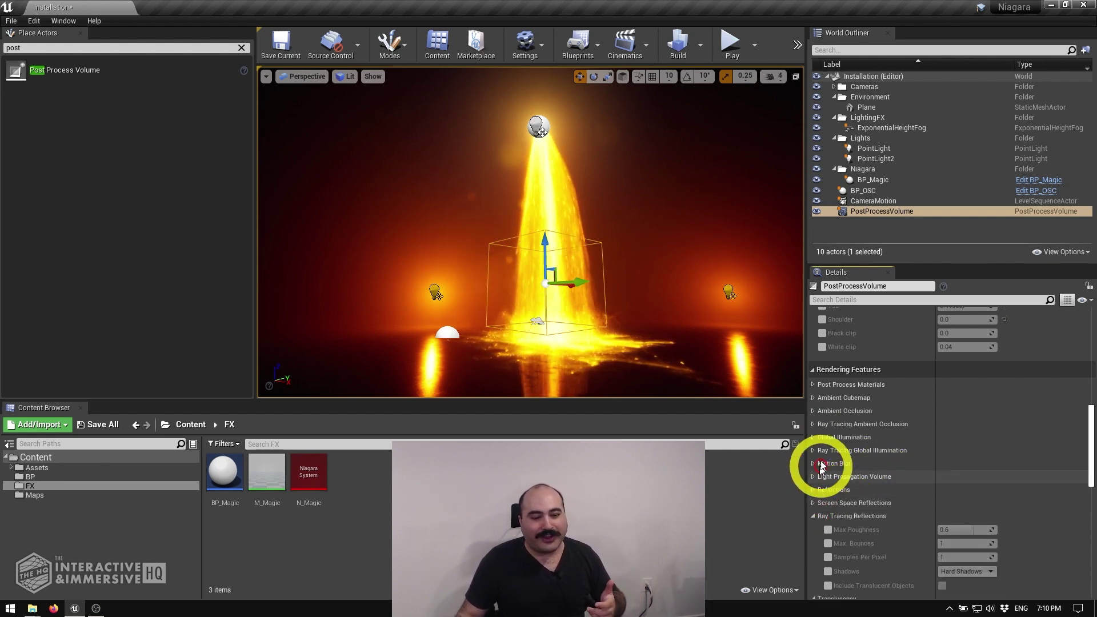
Step: Collapse the Ray Tracing Reflections, Translucency, PathTracing and Misc groups, returning to the panel's top
{"action": "scroll", "coordinate": [912, 460], "scroll_direction": "down", "scroll_amount": 4}
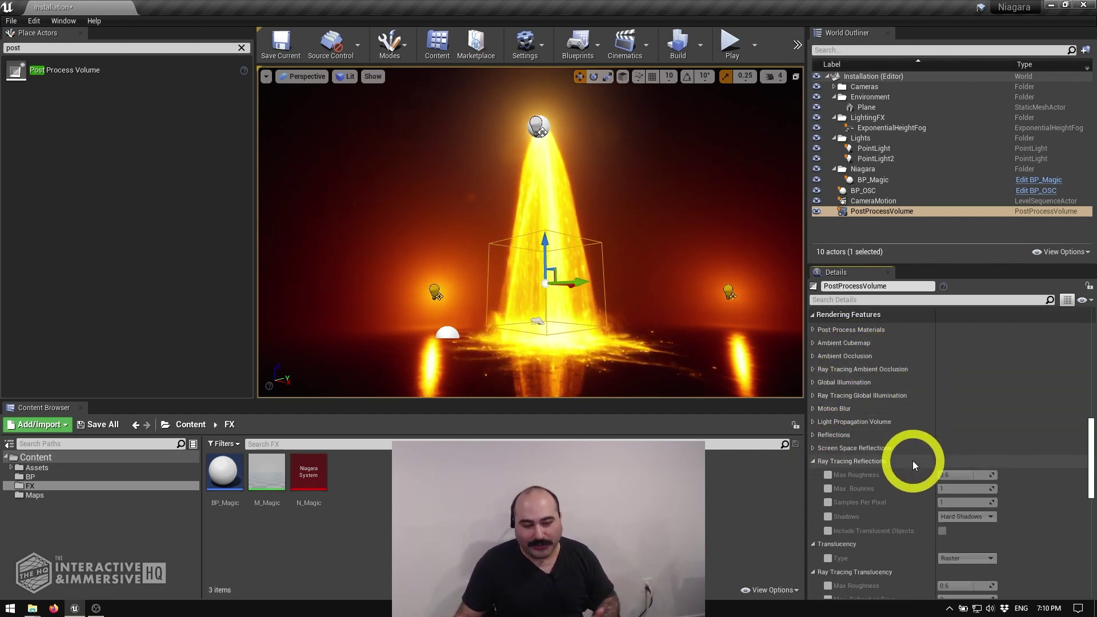
{"action": "left_click", "coordinate": [813, 444]}
{"action": "left_click", "coordinate": [813, 456]}
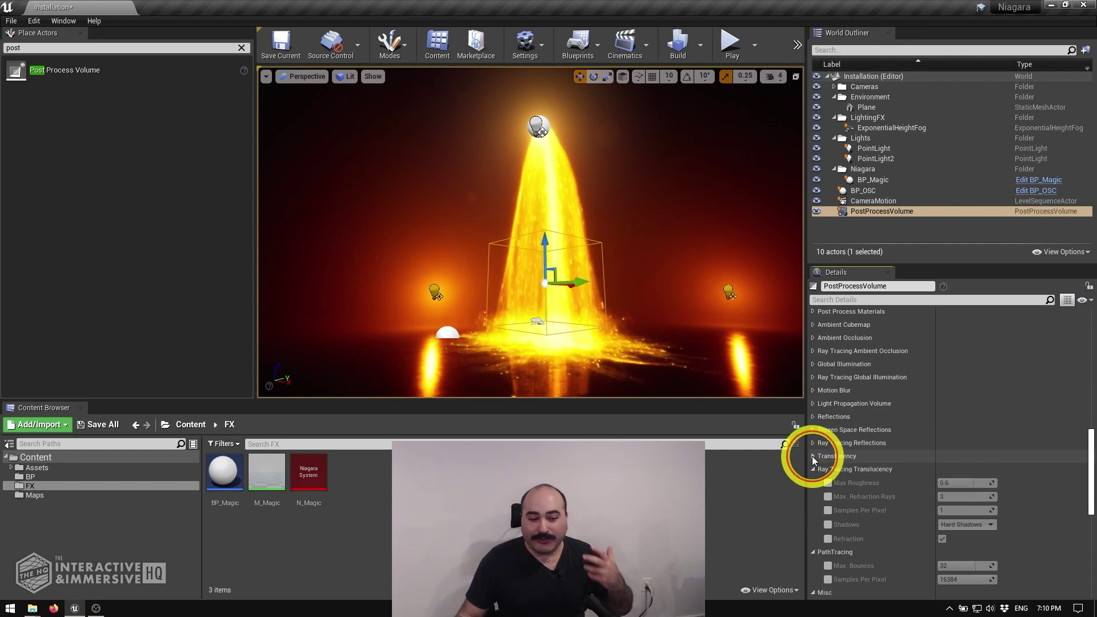
{"action": "left_click", "coordinate": [814, 469]}
{"action": "left_click", "coordinate": [814, 483]}
{"action": "left_click", "coordinate": [814, 496]}
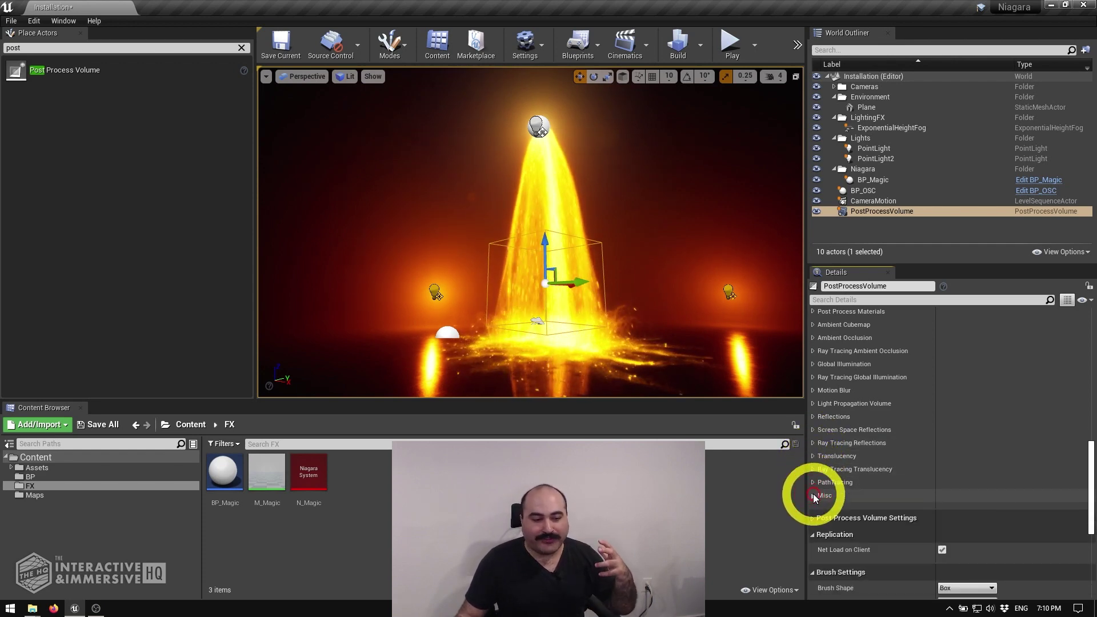
{"action": "scroll", "coordinate": [899, 492], "scroll_direction": "up", "scroll_amount": 10}
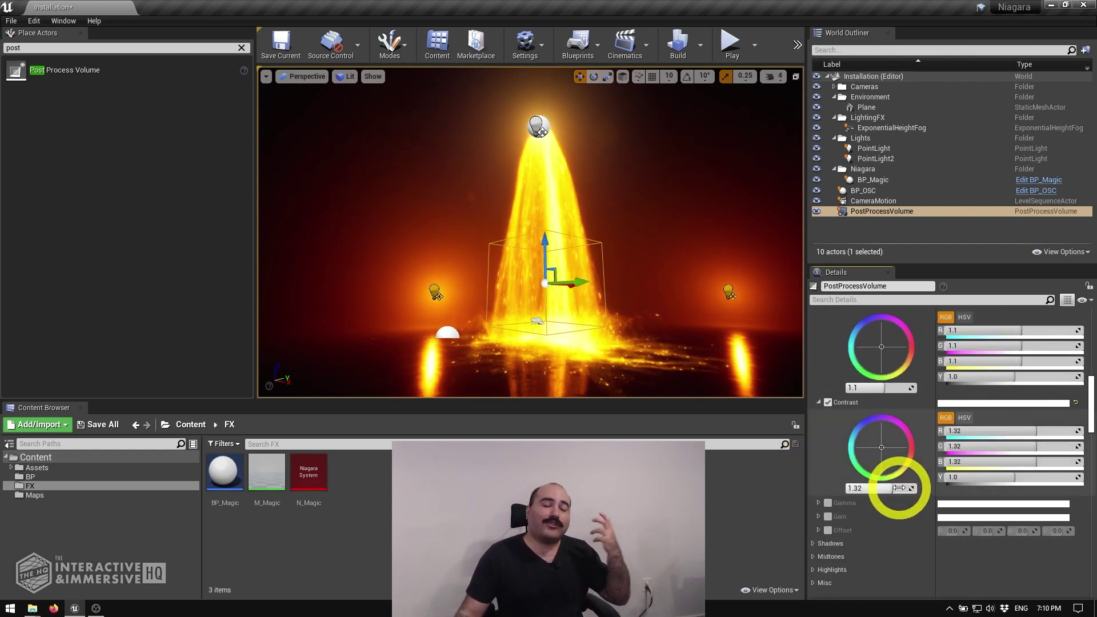
{"action": "scroll", "coordinate": [899, 488], "scroll_direction": "up", "scroll_amount": 15}
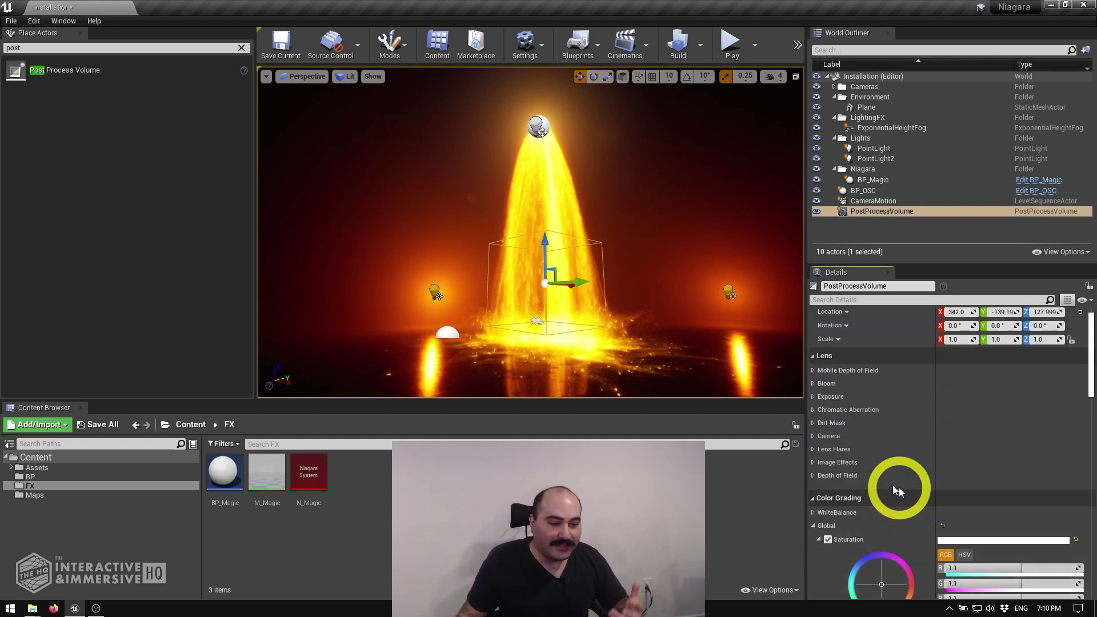